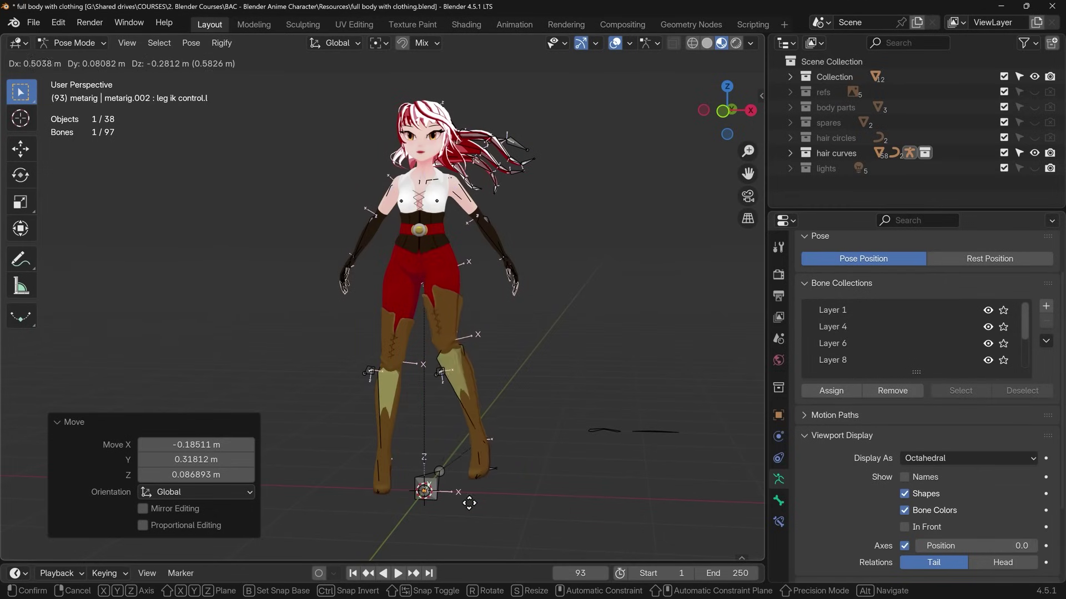
Place the character's left leg IK control and paint weight onto the front of the hair-covered plane.
{"action": "left_click", "coordinate": [421, 489]}
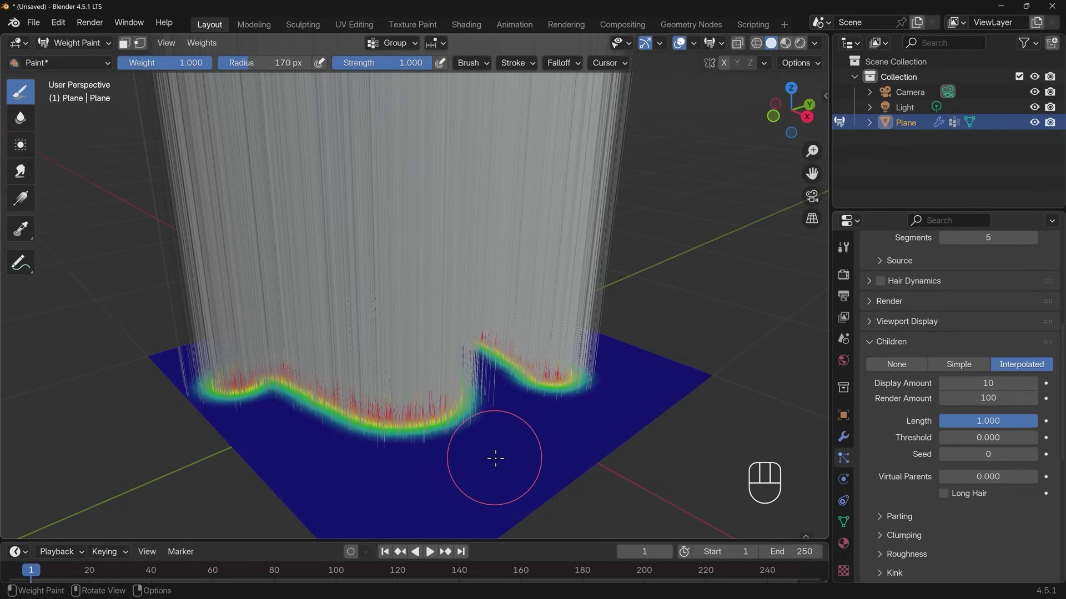
{"action": "mouse_move", "coordinate": [492, 455]}
{"action": "left_mouse_down"}
{"action": "mouse_move", "coordinate": [471, 446]}
{"action": "mouse_move", "coordinate": [481, 465]}
{"action": "mouse_move", "coordinate": [444, 480]}
{"action": "mouse_move", "coordinate": [407, 477]}
{"action": "mouse_move", "coordinate": [408, 502]}
{"action": "mouse_move", "coordinate": [413, 490]}
{"action": "mouse_move", "coordinate": [488, 477]}
{"action": "left_mouse_up"}
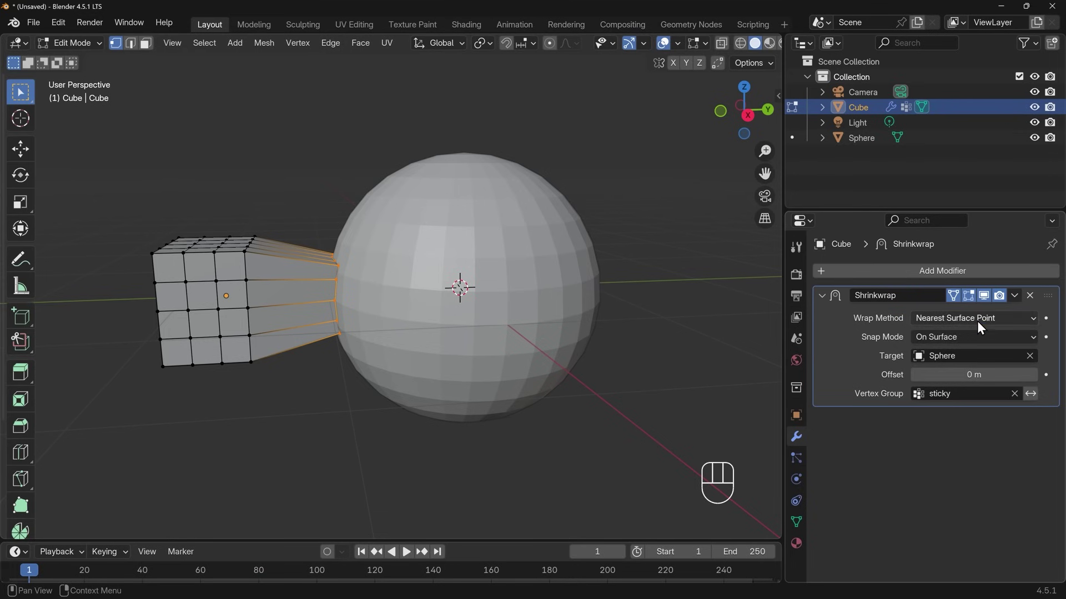
Set the cube's Shrinkwrap modifier to the Project wrap method along the Y axis.
{"action": "left_click", "coordinate": [977, 321]}
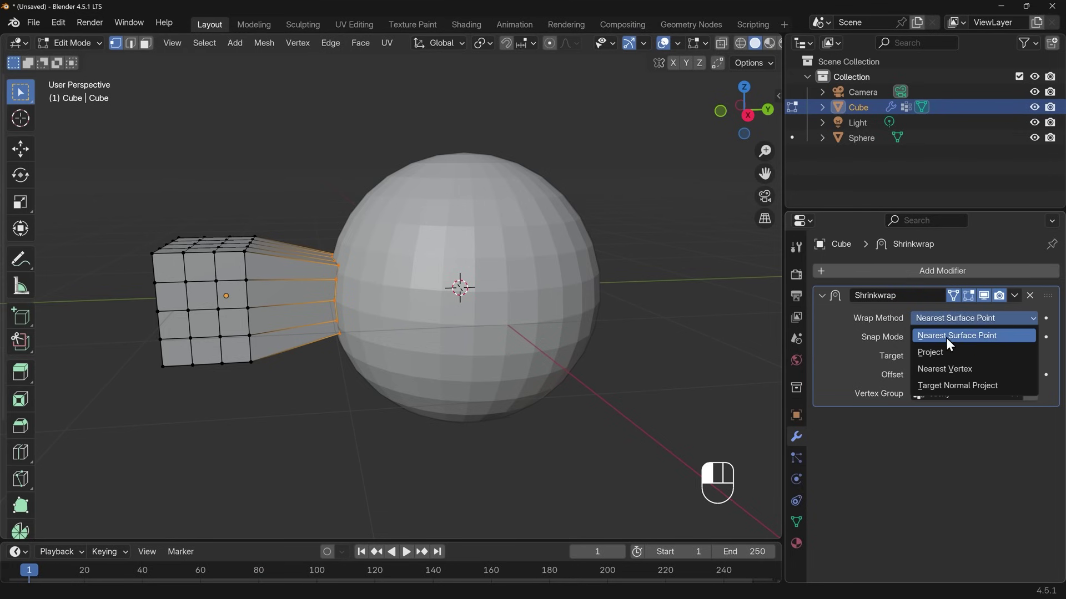
{"action": "left_click", "coordinate": [946, 353]}
{"action": "left_click", "coordinate": [978, 391]}
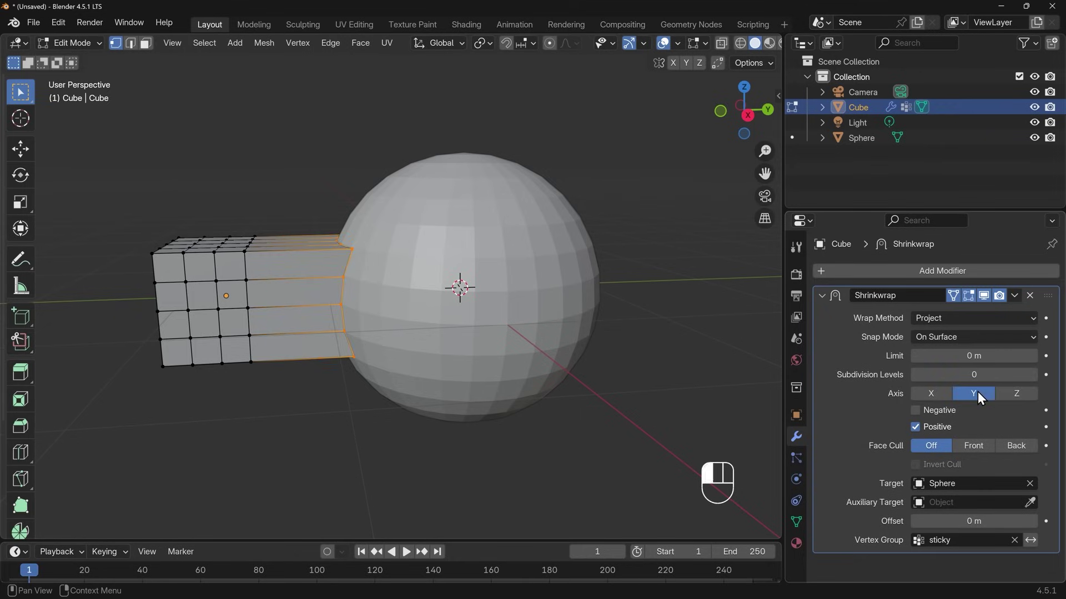
{"action": "middle_click_drag", "start_coordinate": [433, 390], "coordinate": [390, 349]}
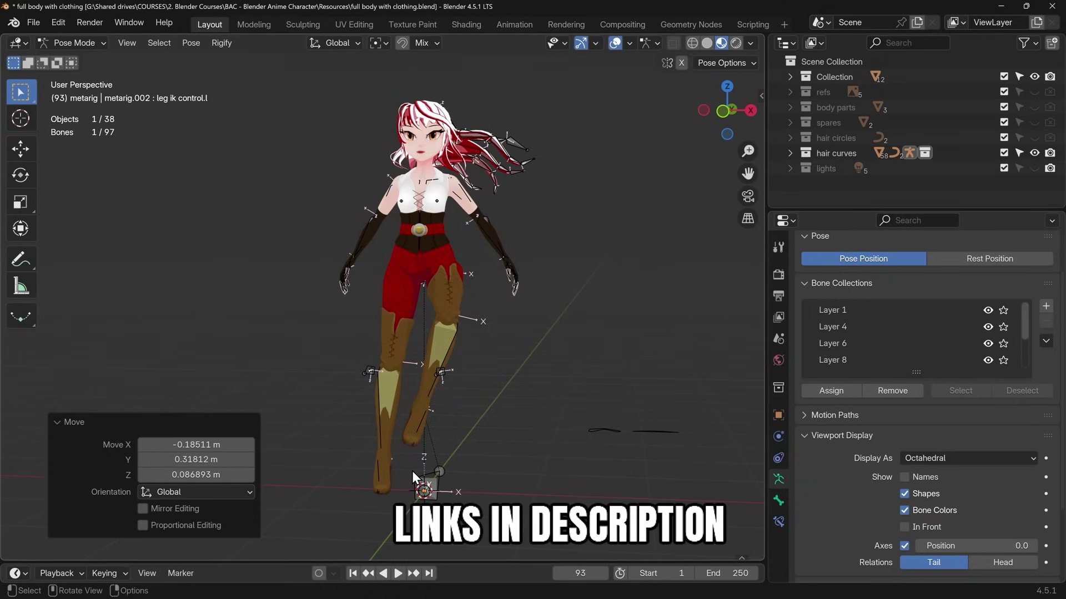
Reposition the character's left leg IK control.
{"action": "left_click_drag", "start_coordinate": [411, 471], "coordinate": [440, 496]}
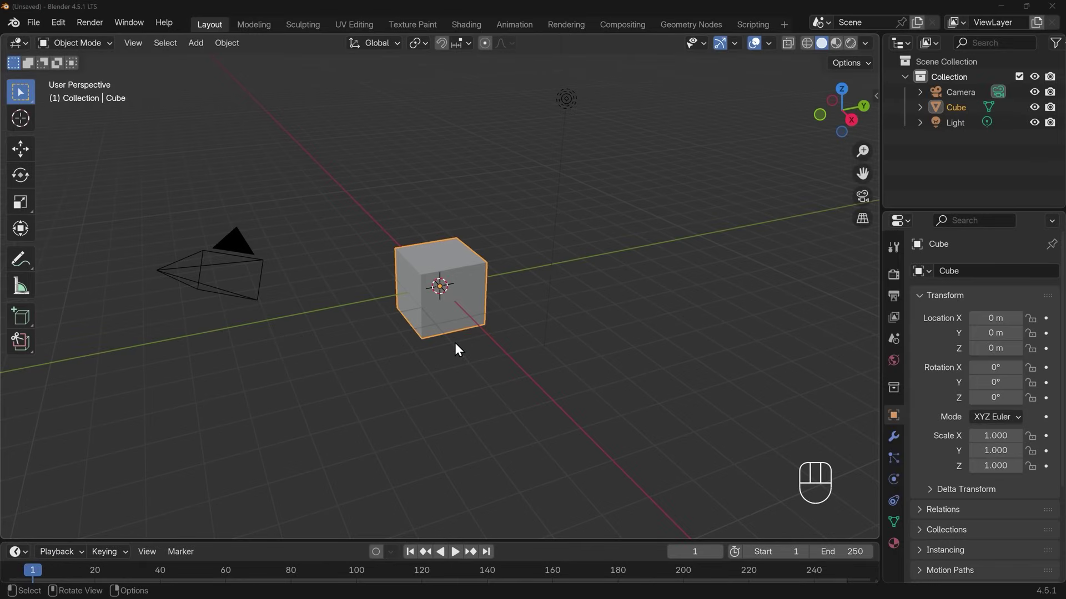
Delete the default cube and add a Monkey mesh in its place.
{"action": "left_click", "coordinate": [454, 309]}
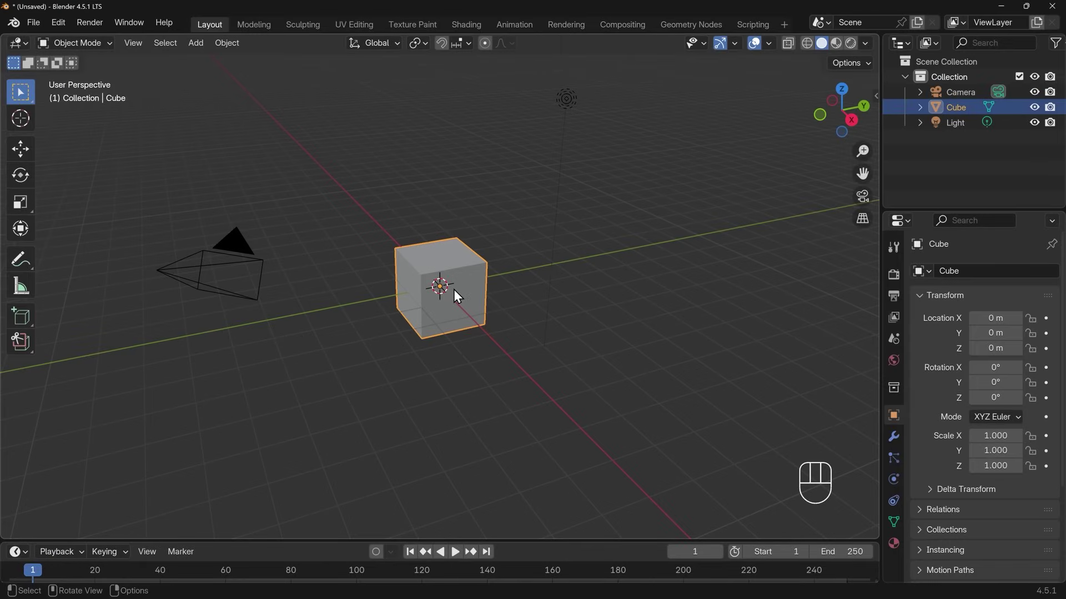
{"action": "key", "text": "Delete"}
{"action": "key", "text": "shift+a"}
{"action": "mouse_move", "coordinate": [448, 292]}
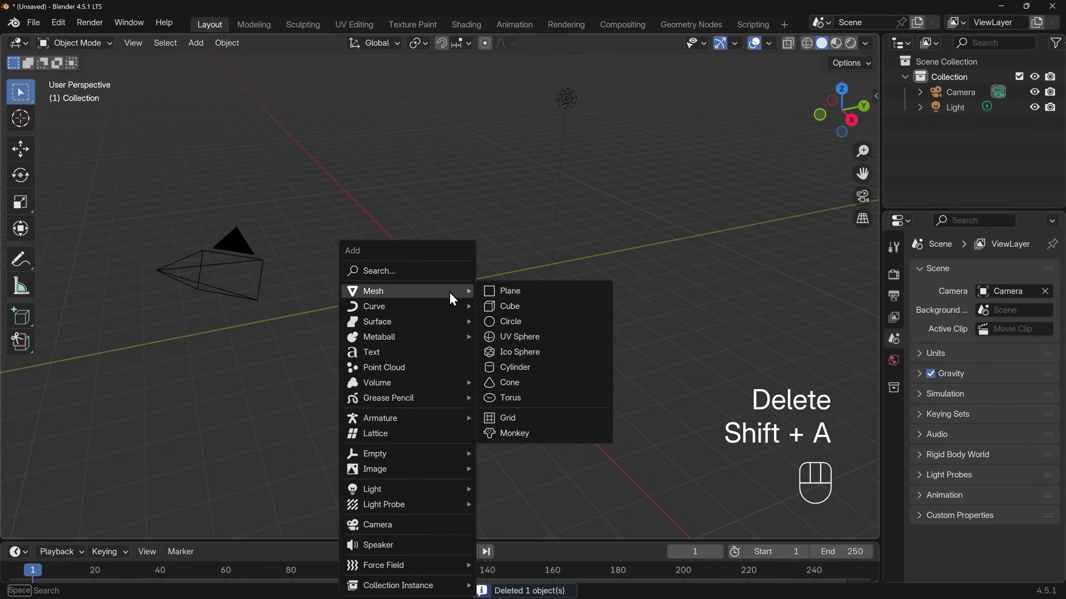
{"action": "left_click", "coordinate": [514, 433]}
{"action": "scroll", "coordinate": [477, 333], "scroll_direction": "up", "scroll_amount": 5}
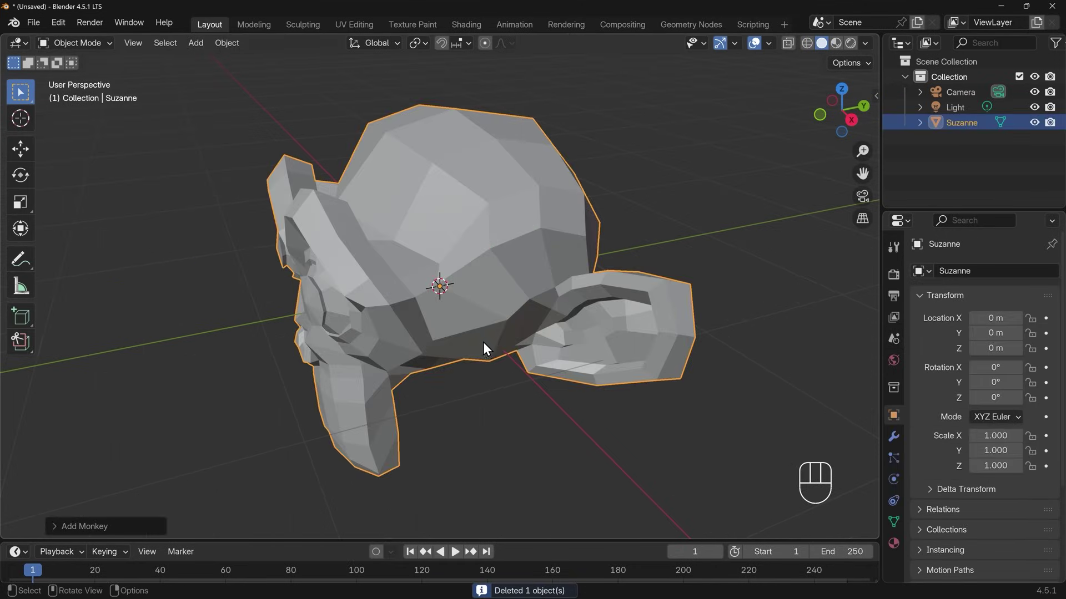
{"action": "middle_click_drag", "start_coordinate": [483, 342], "coordinate": [469, 319]}
In Edit Mode, select the back half of the monkey's head, including the ears, through the mesh from the right side view.
{"action": "key", "text": "Tab"}
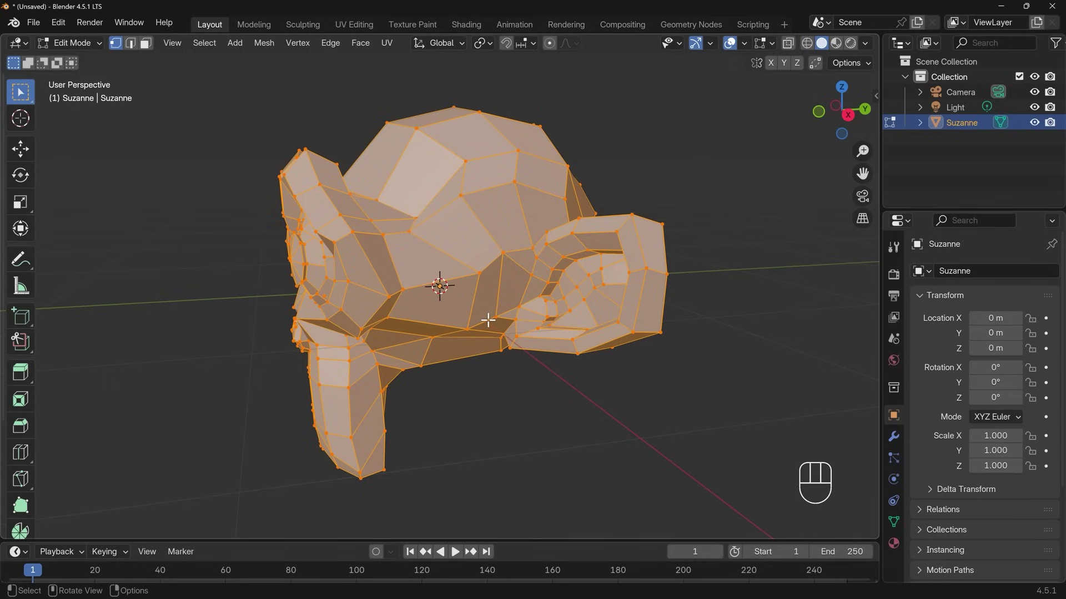
{"action": "key", "text": "KP_3"}
{"action": "key", "text": "alt+z"}
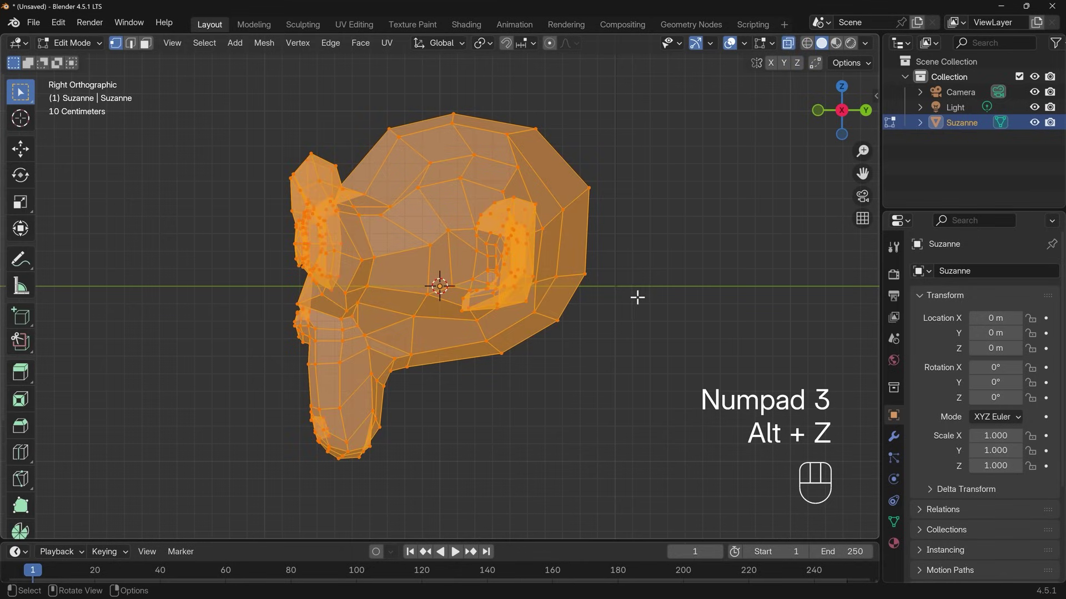
{"action": "key", "text": "alt+a"}
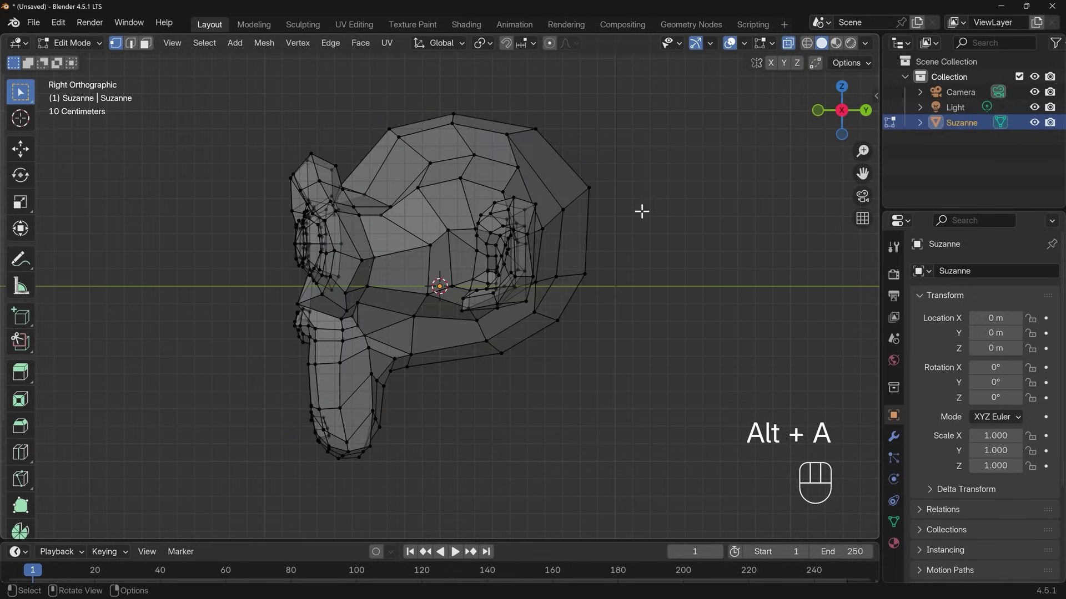
{"action": "mouse_move", "coordinate": [660, 235]}
{"action": "right_mouse_down", "text": "ctrl"}
{"action": "mouse_move", "coordinate": [382, 88]}
{"action": "mouse_move", "coordinate": [361, 98]}
{"action": "mouse_move", "coordinate": [344, 130]}
{"action": "mouse_move", "coordinate": [344, 187]}
{"action": "mouse_move", "coordinate": [389, 264]}
{"action": "mouse_move", "coordinate": [378, 425]}
{"action": "right_mouse_up", "text": "ctrl"}
{"action": "mouse_move", "coordinate": [635, 357]}
{"action": "middle_mouse_down"}
{"action": "mouse_move", "coordinate": [492, 418]}
{"action": "mouse_move", "coordinate": [154, 386]}
{"action": "mouse_move", "coordinate": [424, 426]}
{"action": "mouse_move", "coordinate": [576, 394]}
{"action": "mouse_move", "coordinate": [585, 378]}
{"action": "mouse_move", "coordinate": [574, 378]}
{"action": "middle_mouse_up"}
{"action": "key", "text": "alt+z"}
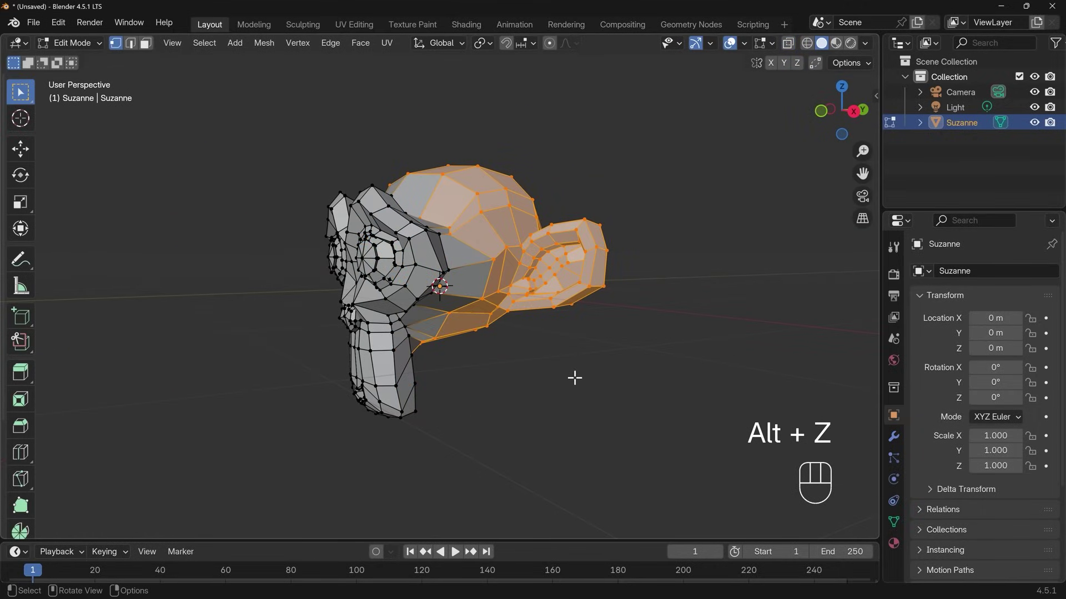
{"action": "key", "text": "h"}
{"action": "middle_click_drag", "start_coordinate": [599, 376], "coordinate": [544, 375]}
{"action": "key", "text": "ctrl+z"}
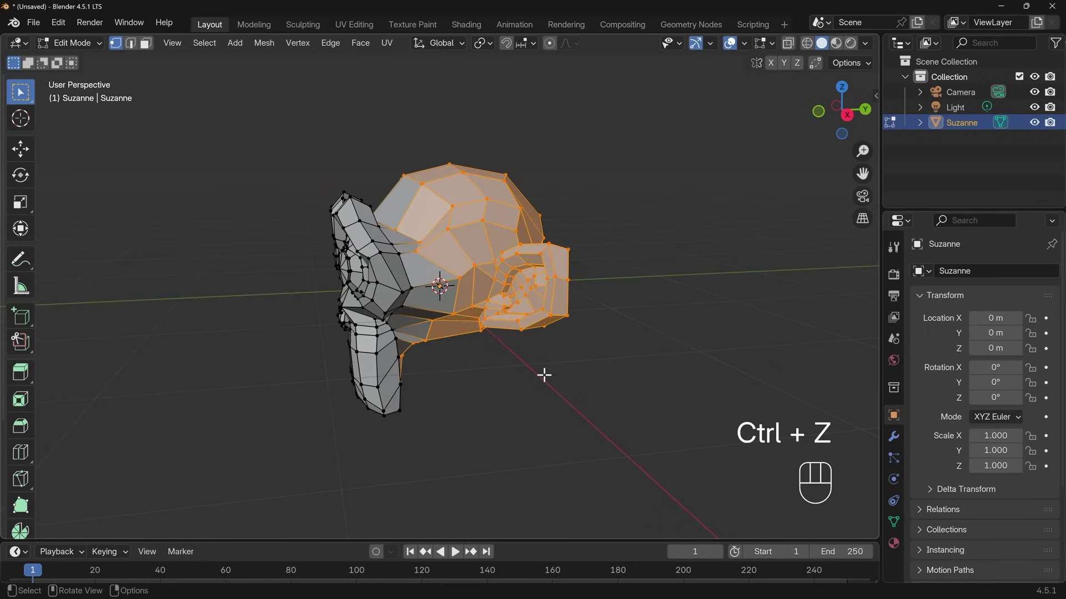
Add a Mask modifier to the monkey and widen the properties area so its settings are readable.
{"action": "left_click", "coordinate": [892, 442]}
{"action": "left_click", "coordinate": [954, 271]}
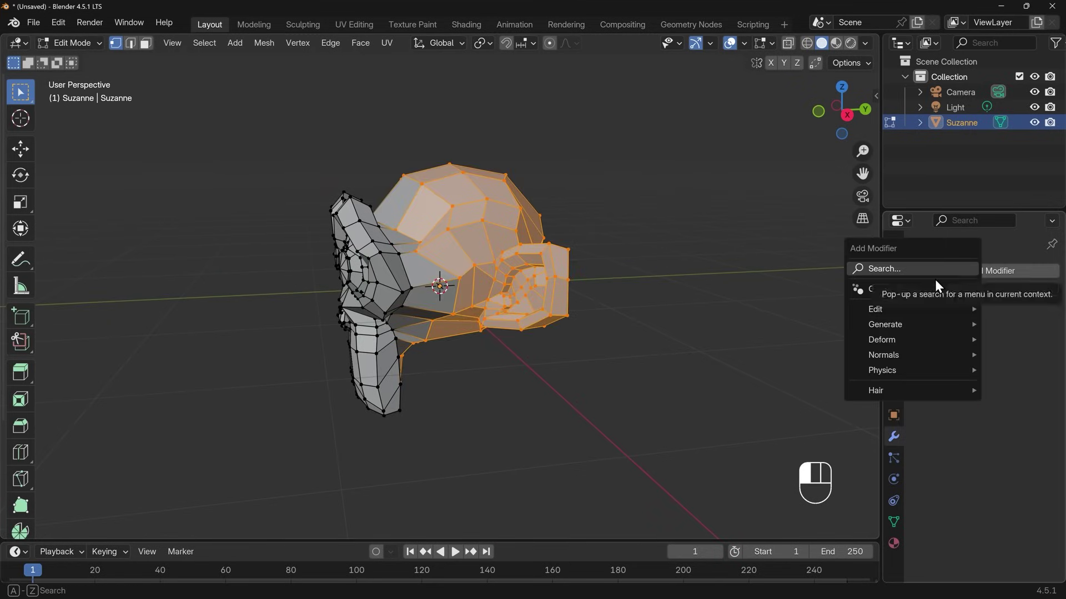
{"action": "type", "text": "mask"}
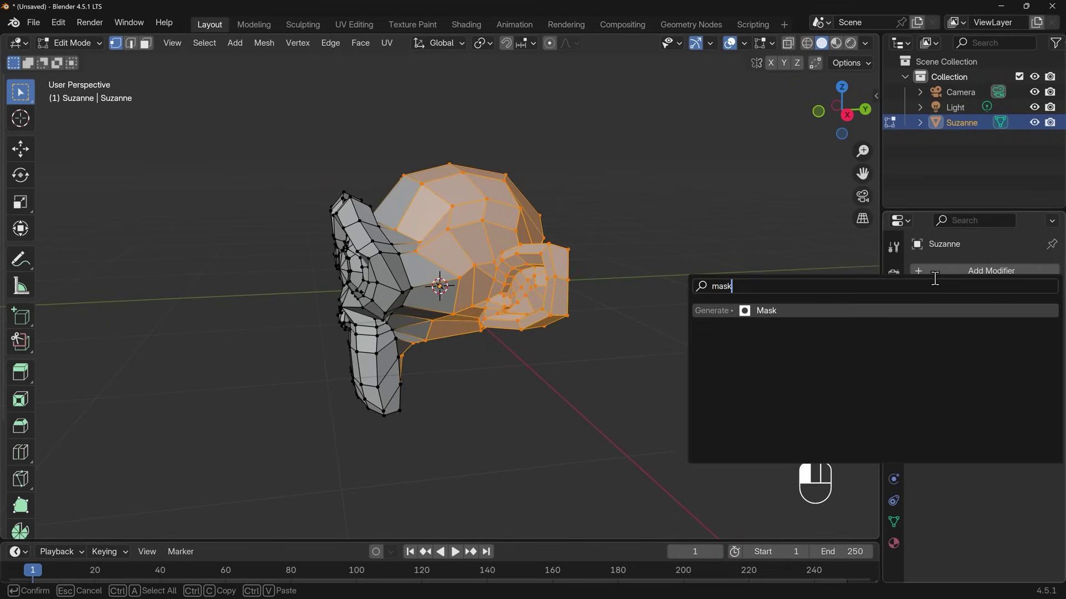
{"action": "left_click", "coordinate": [778, 311]}
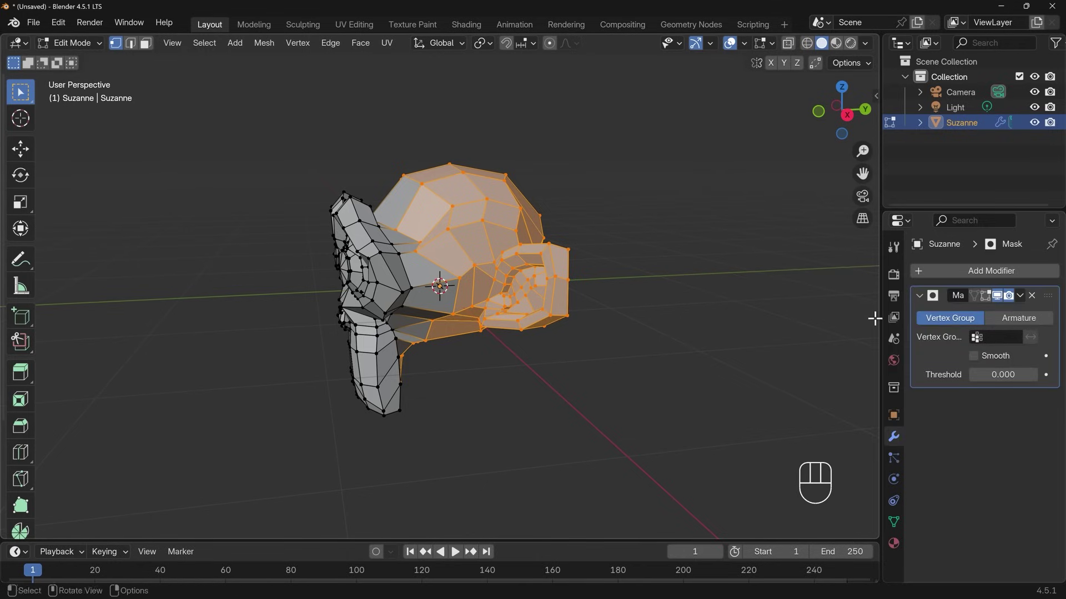
{"action": "left_click_drag", "start_coordinate": [881, 317], "coordinate": [819, 323]}
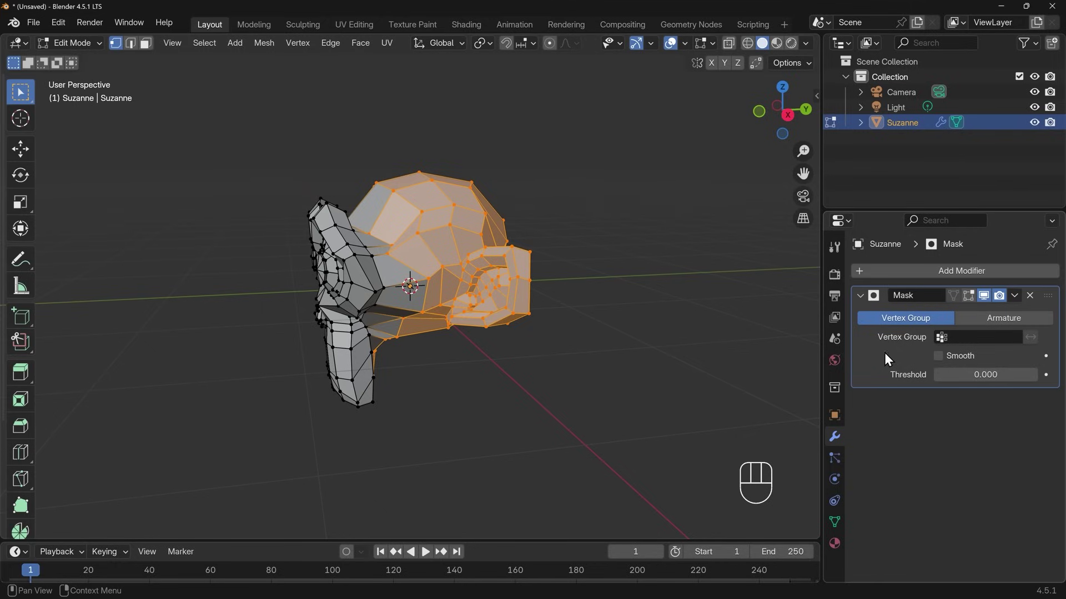
Create a vertex group named "hidden" on the monkey and assign the selected back-of-head vertices to it.
{"action": "left_click", "coordinate": [834, 522]}
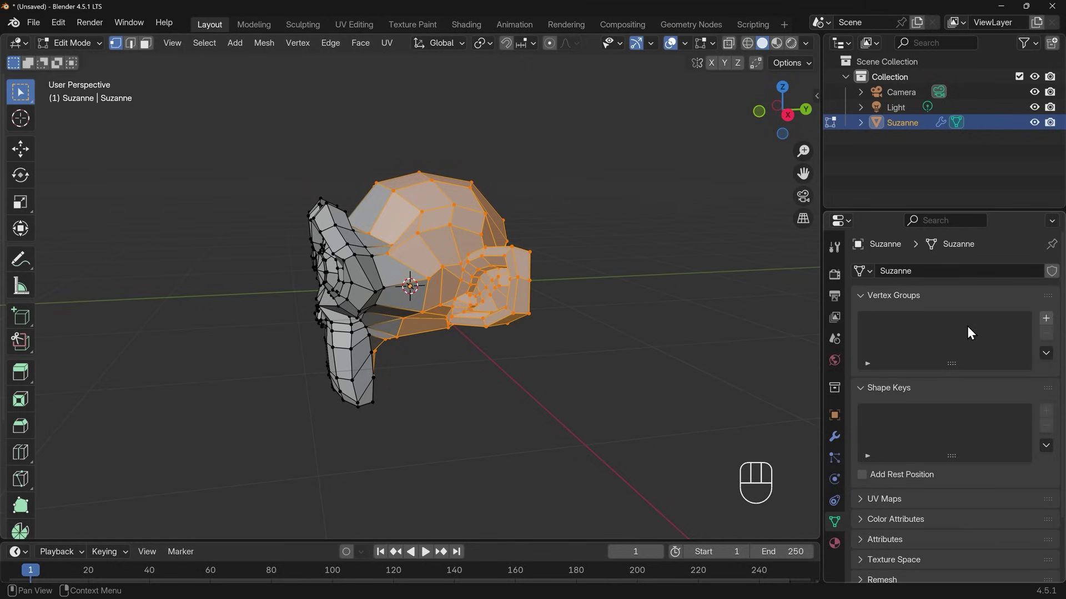
{"action": "left_click", "coordinate": [1046, 319]}
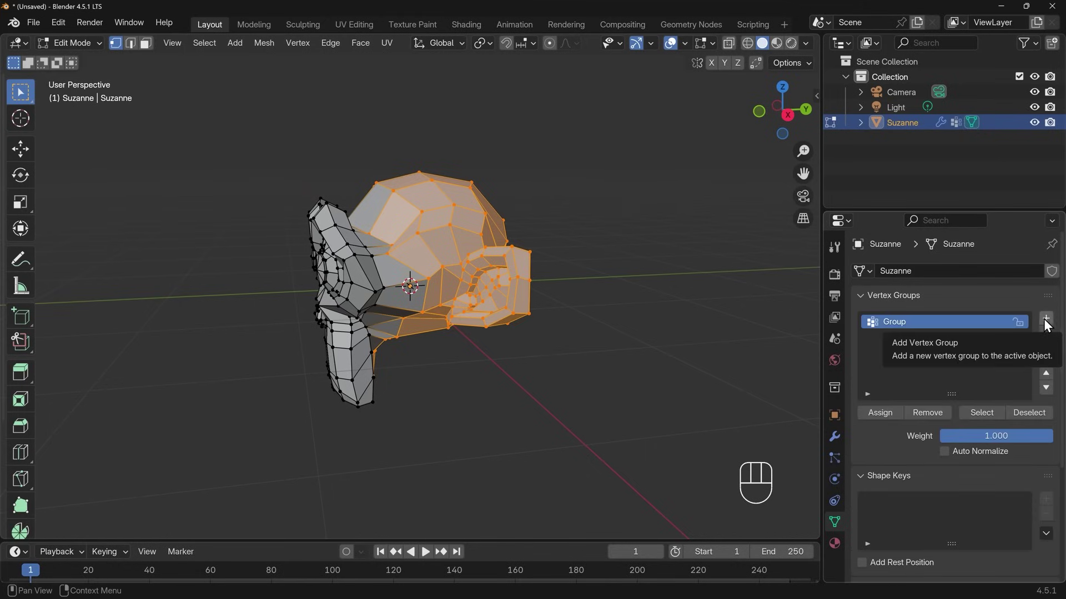
{"action": "double_click", "coordinate": [937, 322]}
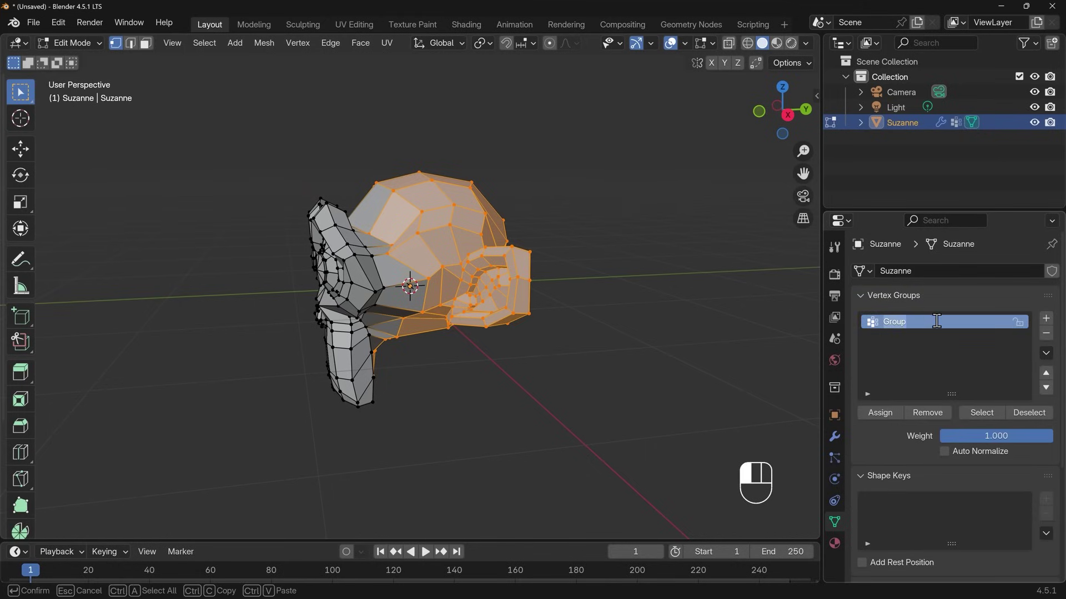
{"action": "type", "text": "hidden"}
{"action": "key", "text": "Return"}
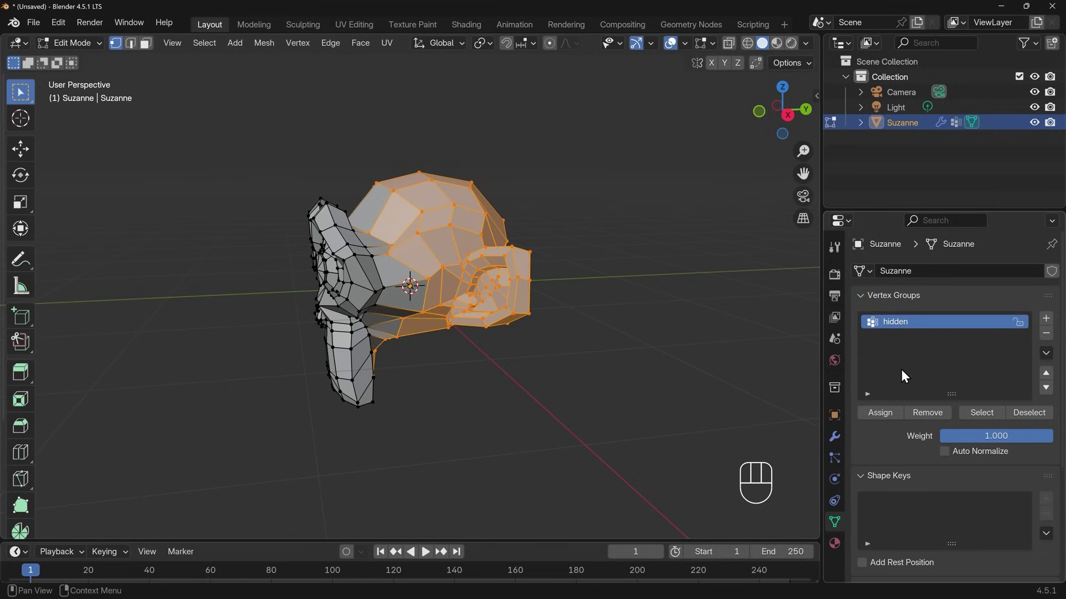
{"action": "left_click", "coordinate": [885, 414]}
Return to Object Mode and set the Mask modifier's vertex group to "hidden".
{"action": "left_click", "coordinate": [832, 438]}
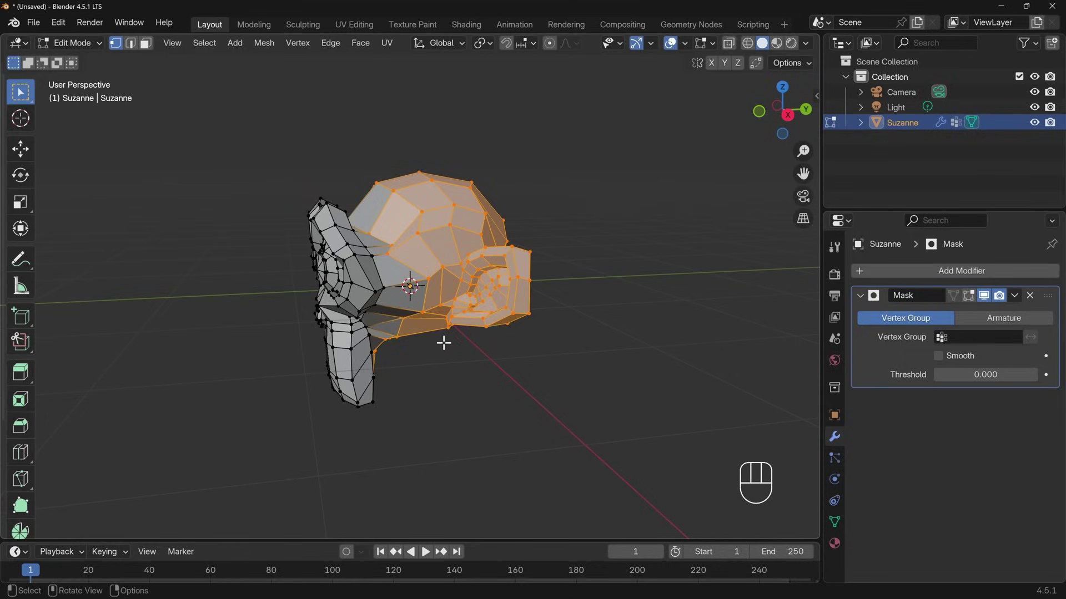
{"action": "key", "text": "Tab"}
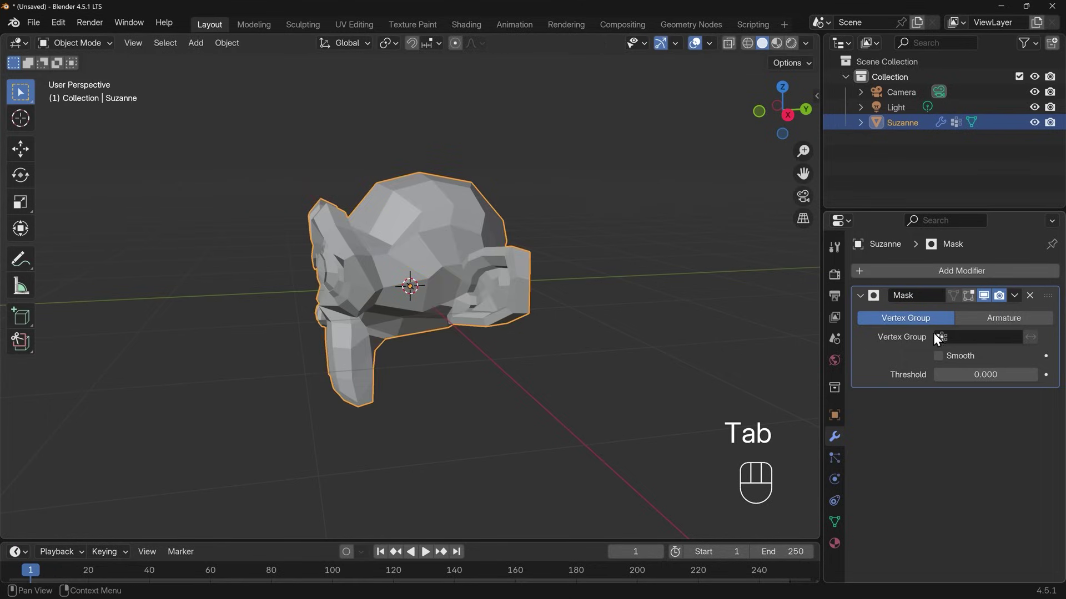
{"action": "left_click", "coordinate": [967, 338]}
{"action": "left_click", "coordinate": [920, 360]}
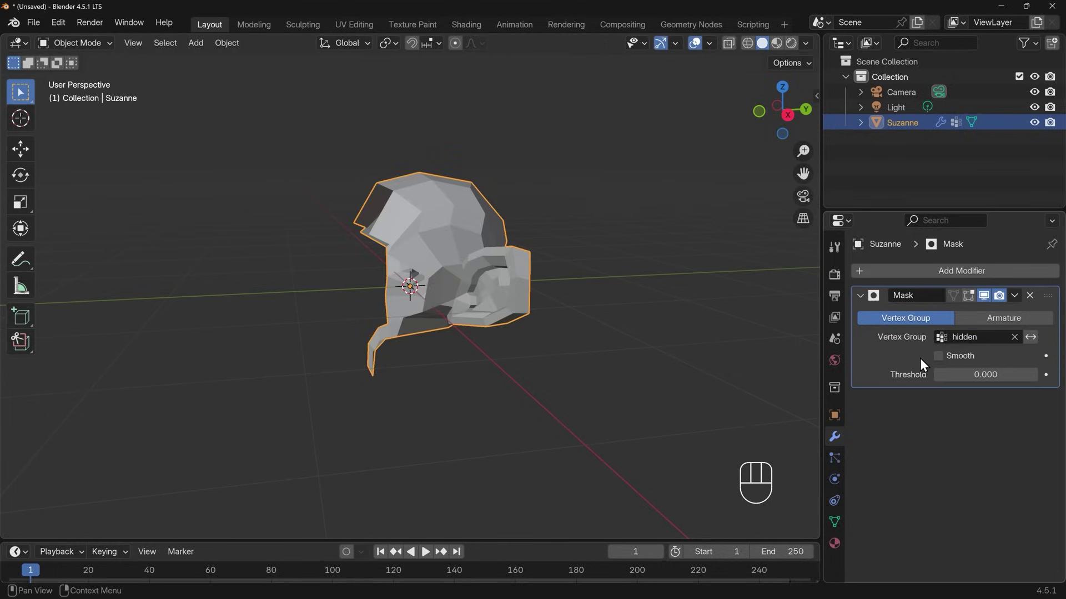
{"action": "middle_click_drag", "start_coordinate": [500, 365], "coordinate": [529, 340]}
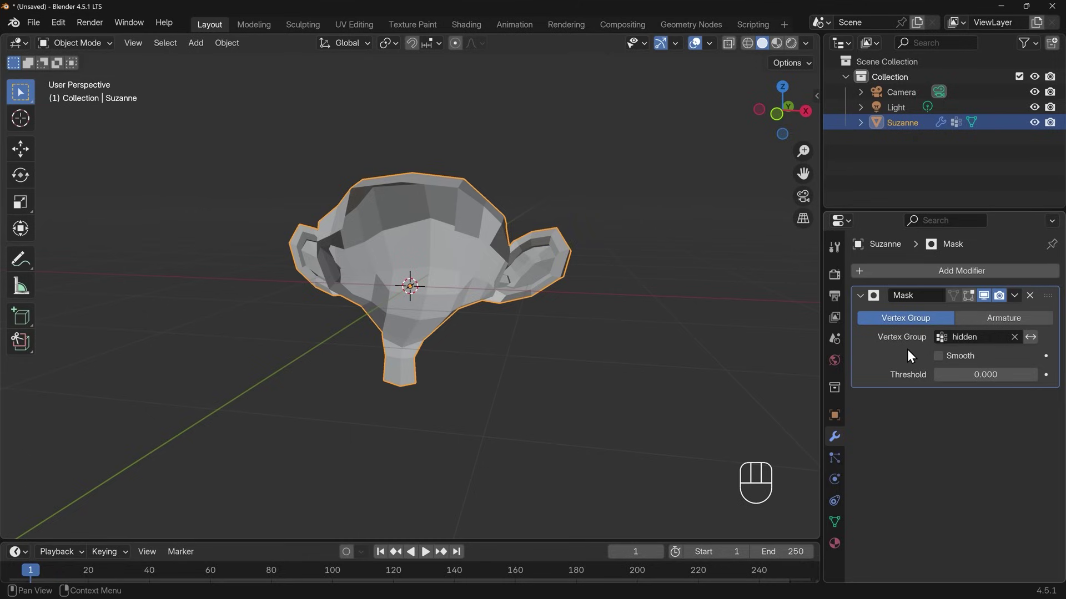
Invert the Mask modifier's vertex group so the back of the head is hidden instead of the face.
{"action": "left_click", "coordinate": [1030, 338]}
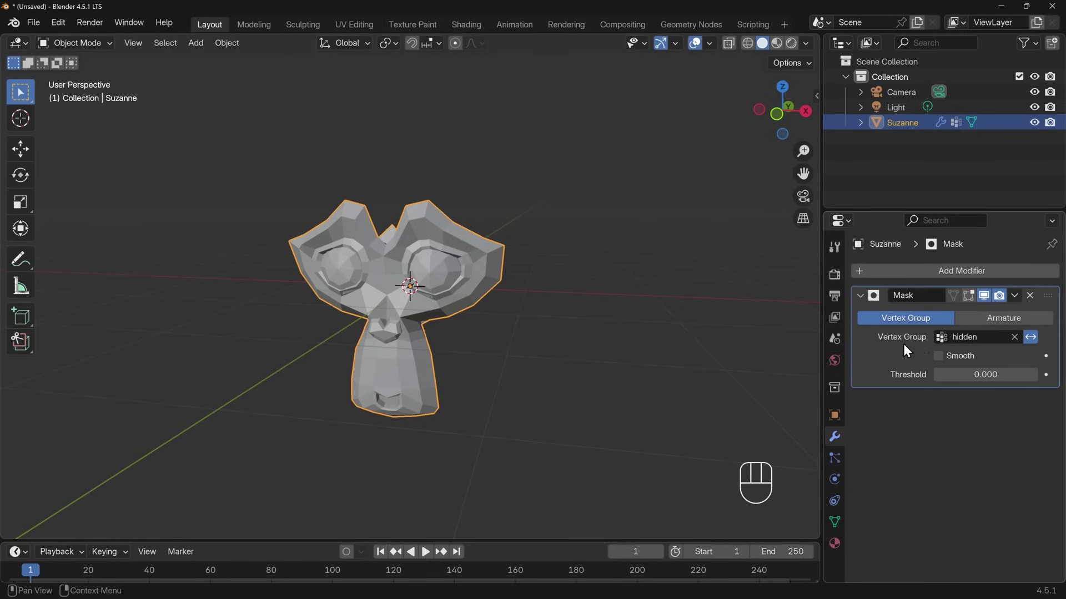
{"action": "middle_click_drag", "start_coordinate": [573, 319], "coordinate": [542, 297]}
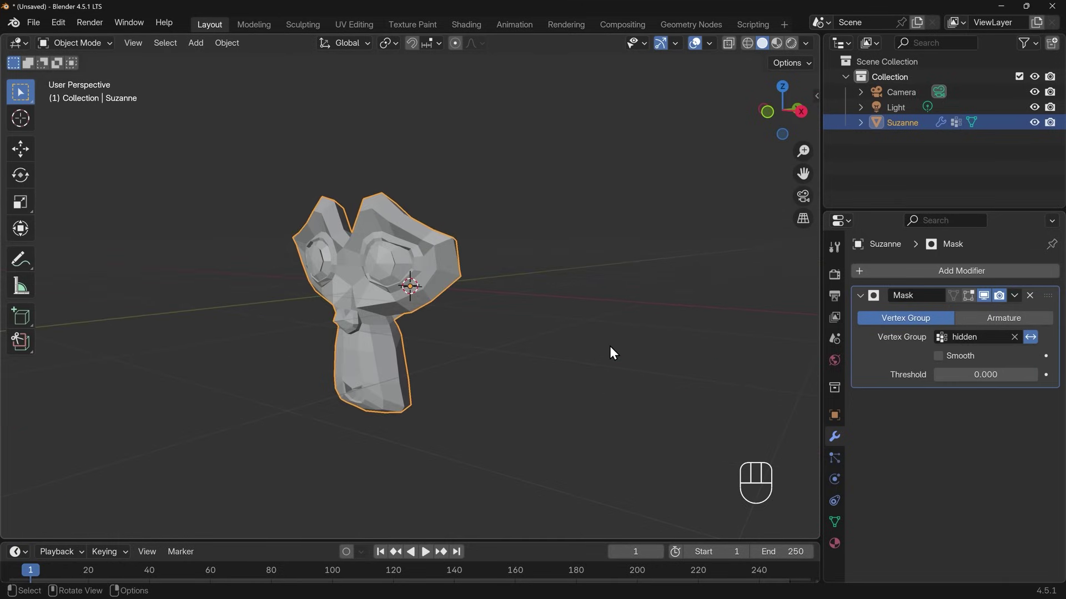
{"action": "middle_click_drag", "start_coordinate": [610, 347], "coordinate": [523, 347]}
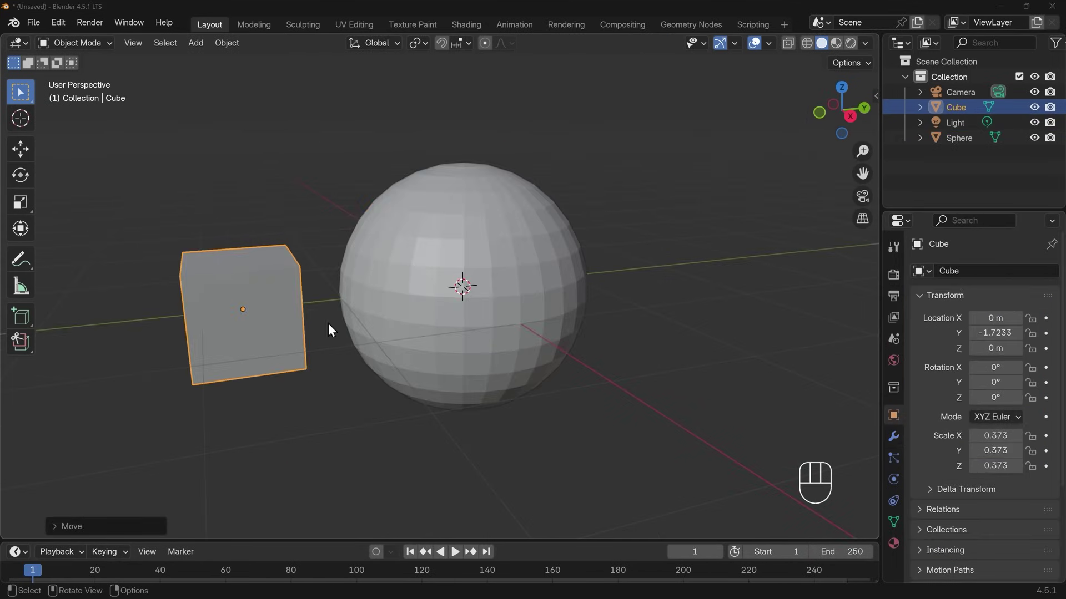
Subdivide the whole cube in Edit Mode with the number of cuts set to 3.
{"action": "middle_click_drag", "start_coordinate": [328, 323], "coordinate": [254, 283]}
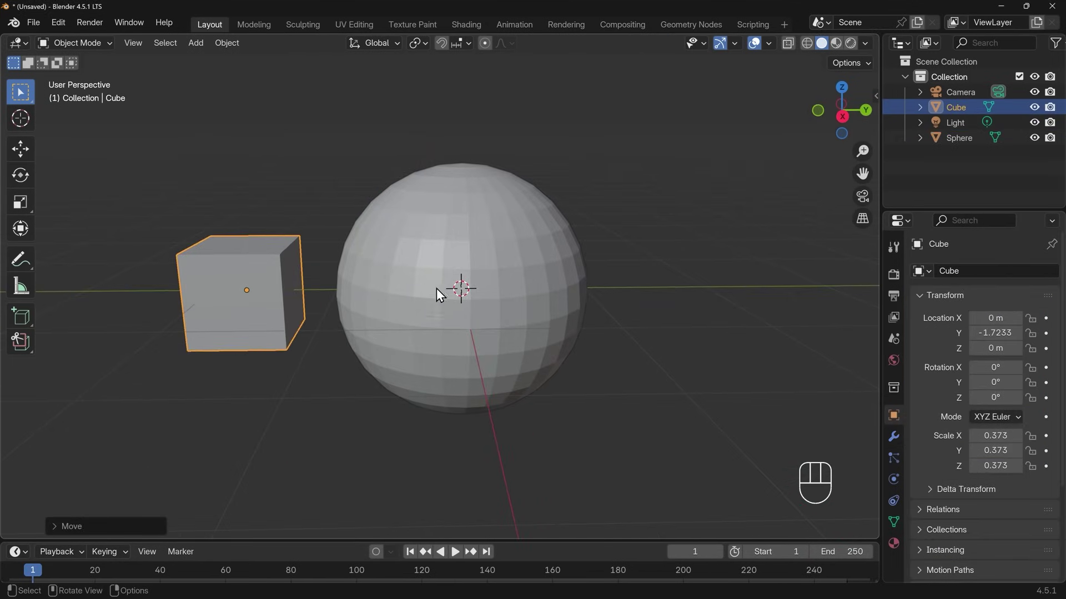
{"action": "middle_click_drag", "start_coordinate": [350, 306], "coordinate": [328, 293]}
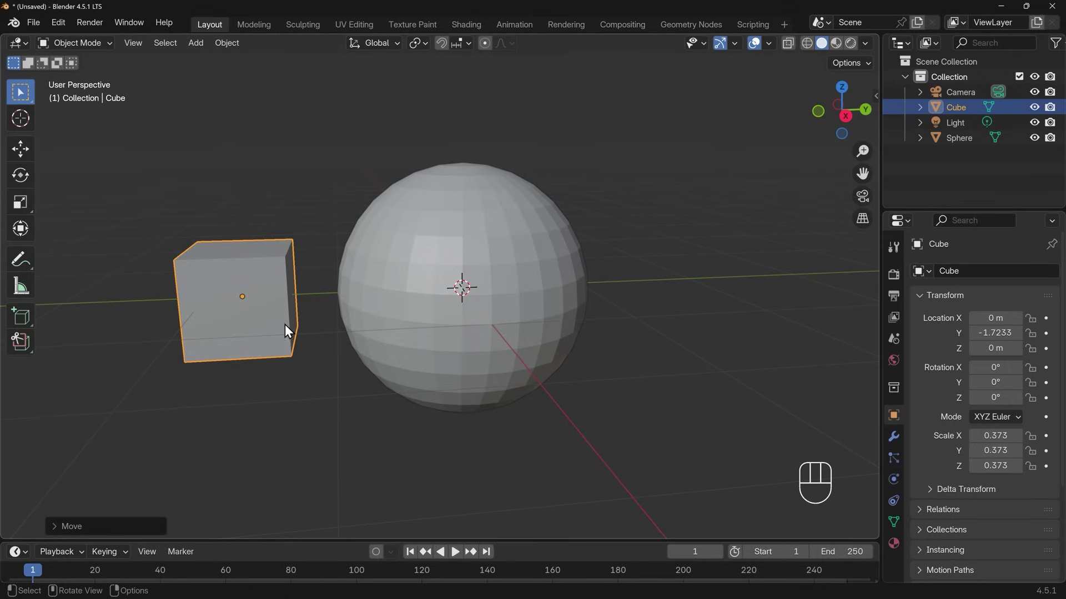
{"action": "middle_click_drag", "start_coordinate": [338, 326], "coordinate": [297, 347]}
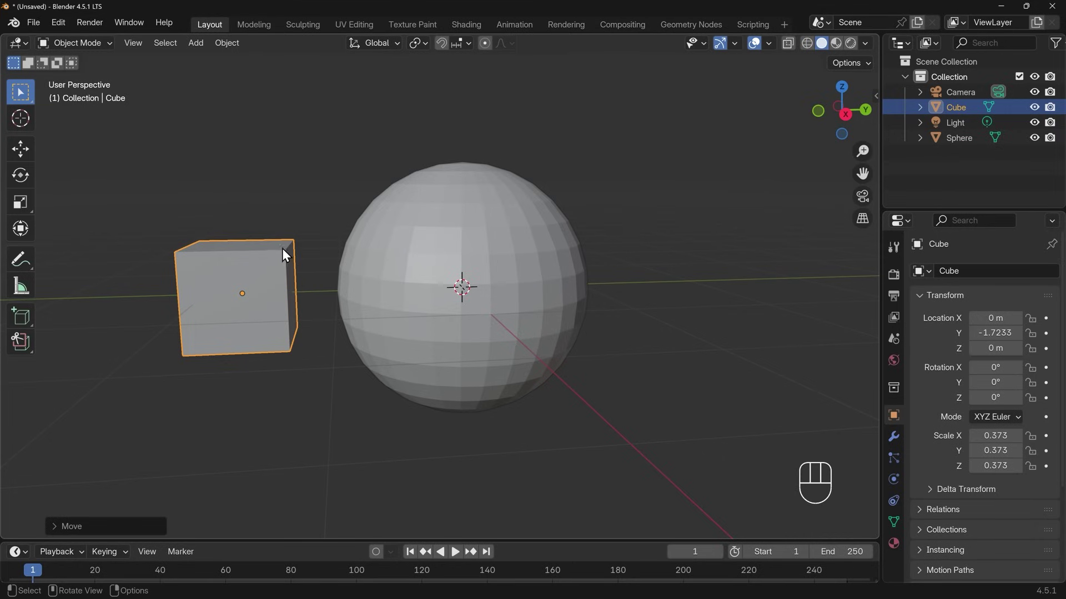
{"action": "key", "text": "Tab"}
{"action": "right_click", "coordinate": [288, 281]}
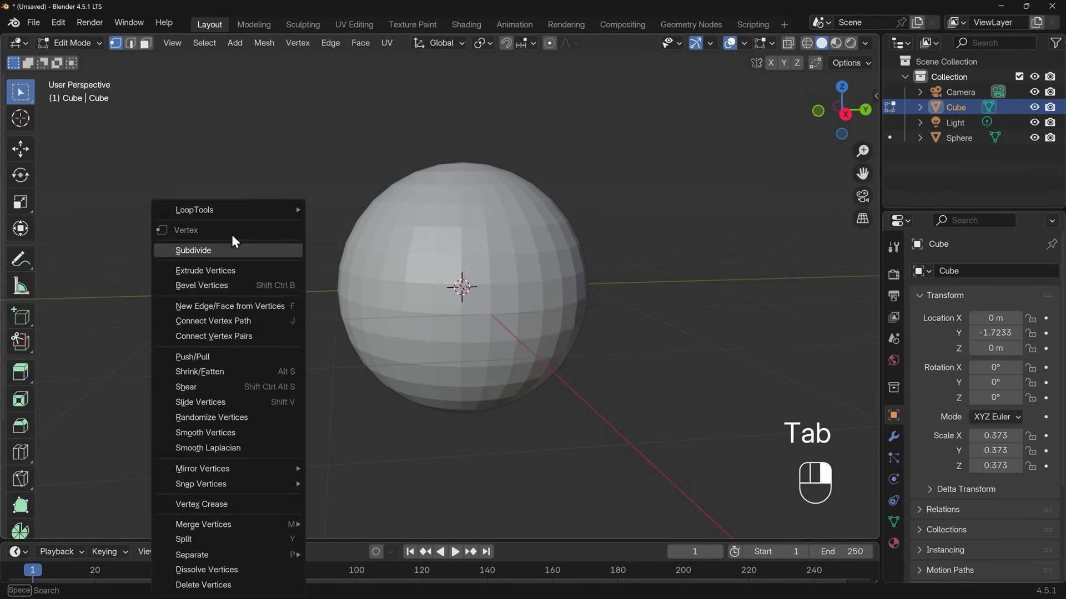
{"action": "left_click", "coordinate": [214, 247]}
{"action": "left_click", "coordinate": [52, 527]}
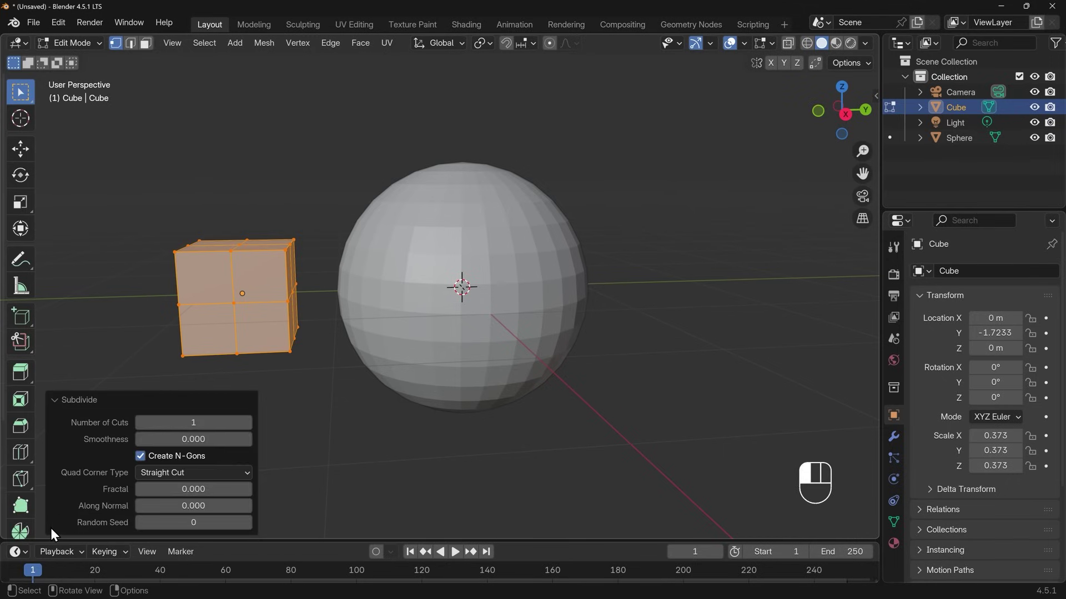
{"action": "left_click", "coordinate": [247, 423]}
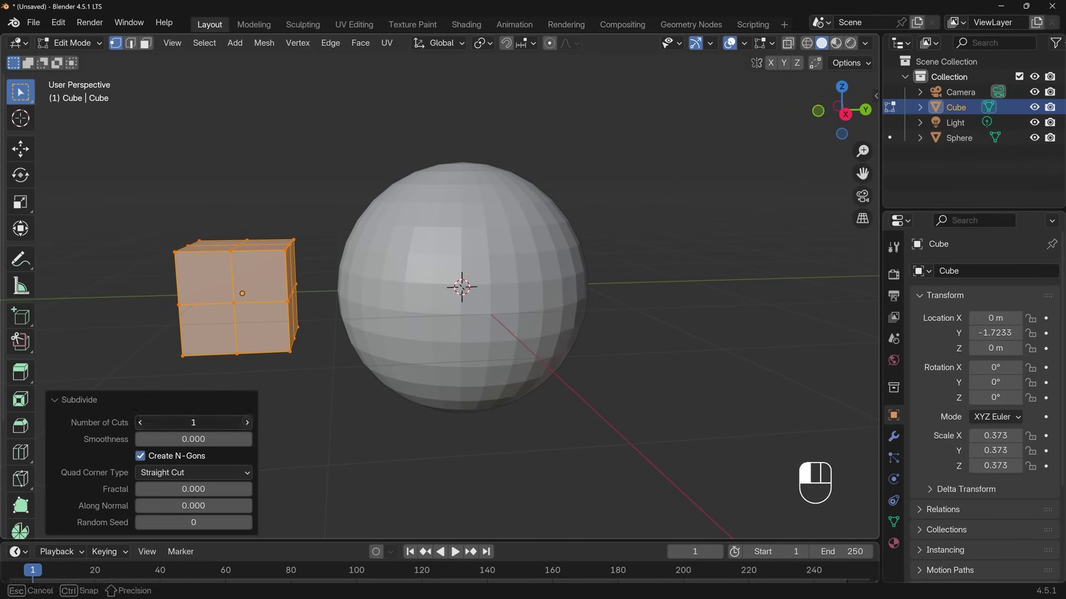
{"action": "left_click", "coordinate": [248, 424]}
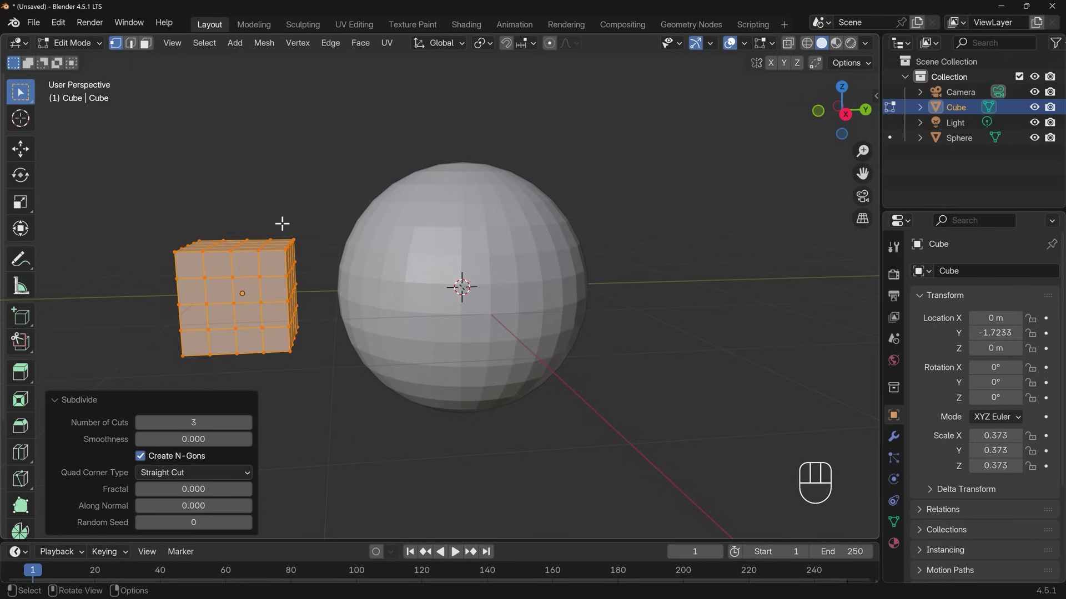
Select the cube's vertices on the side facing the sphere and assign them to a new vertex group named "sticky".
{"action": "left_click_drag", "start_coordinate": [277, 228], "coordinate": [318, 367]}
{"action": "mouse_move", "coordinate": [183, 402]}
{"action": "middle_mouse_down"}
{"action": "mouse_move", "coordinate": [473, 392]}
{"action": "mouse_move", "coordinate": [360, 340]}
{"action": "mouse_move", "coordinate": [181, 409]}
{"action": "middle_mouse_up"}
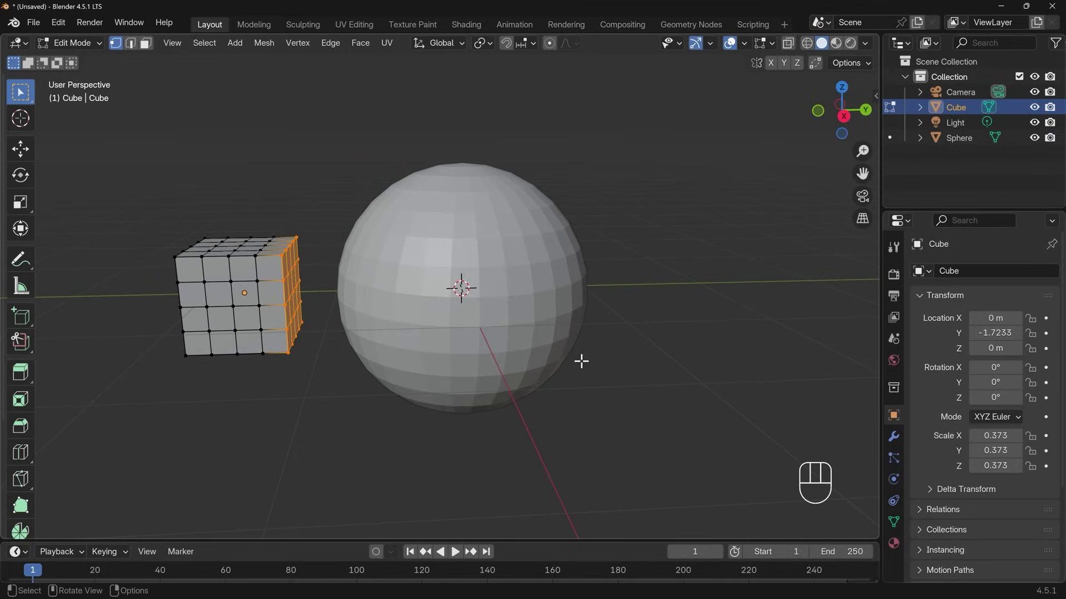
{"action": "left_click", "coordinate": [893, 523]}
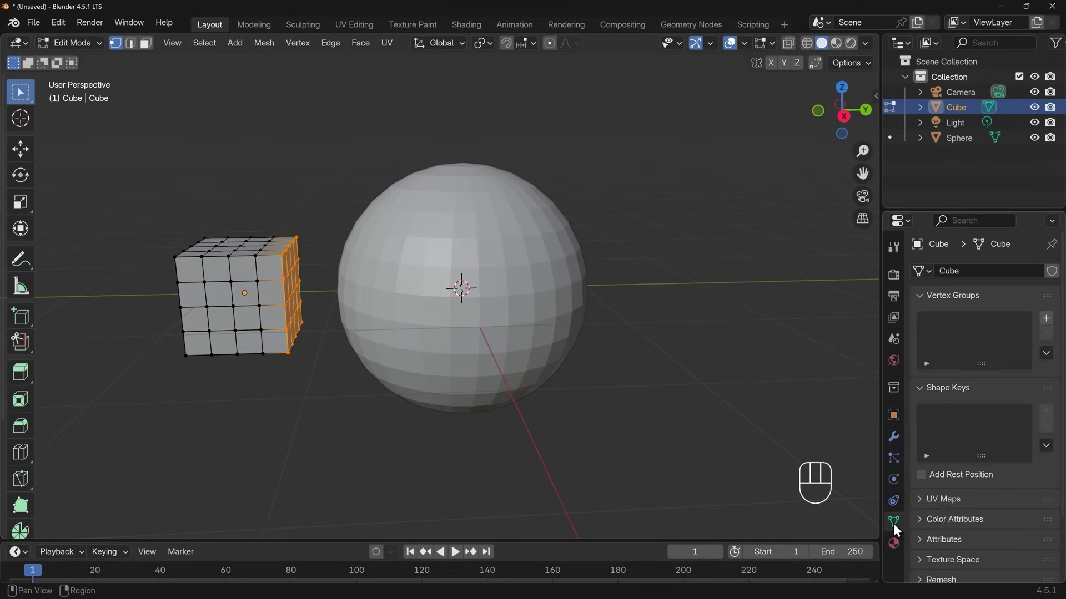
{"action": "left_click_drag", "start_coordinate": [883, 468], "coordinate": [838, 452]}
{"action": "left_click", "coordinate": [1046, 319]}
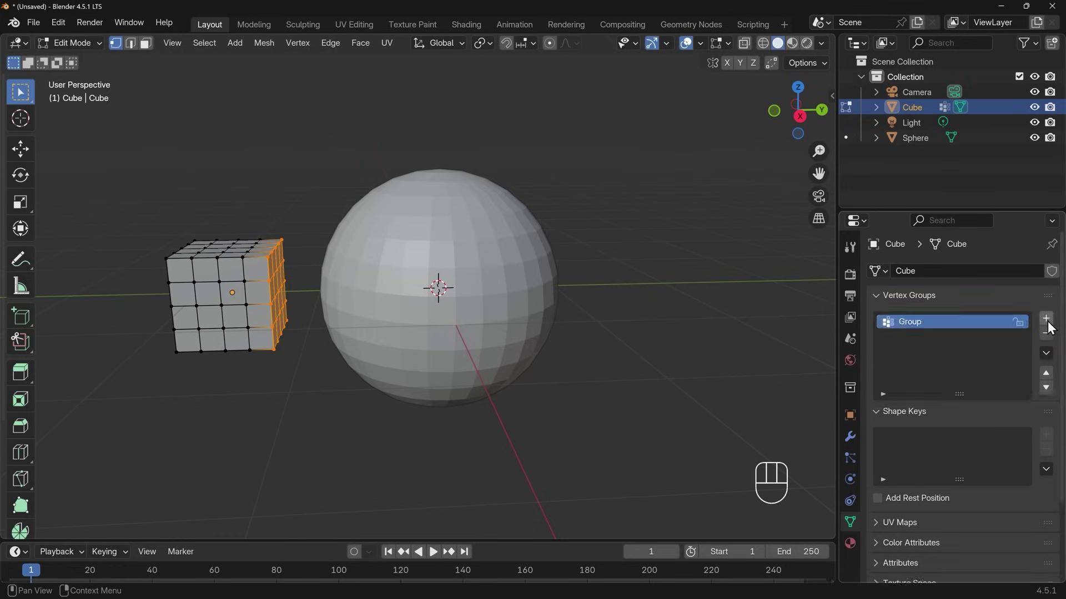
{"action": "double_click", "coordinate": [923, 324]}
{"action": "type", "text": "stick"}
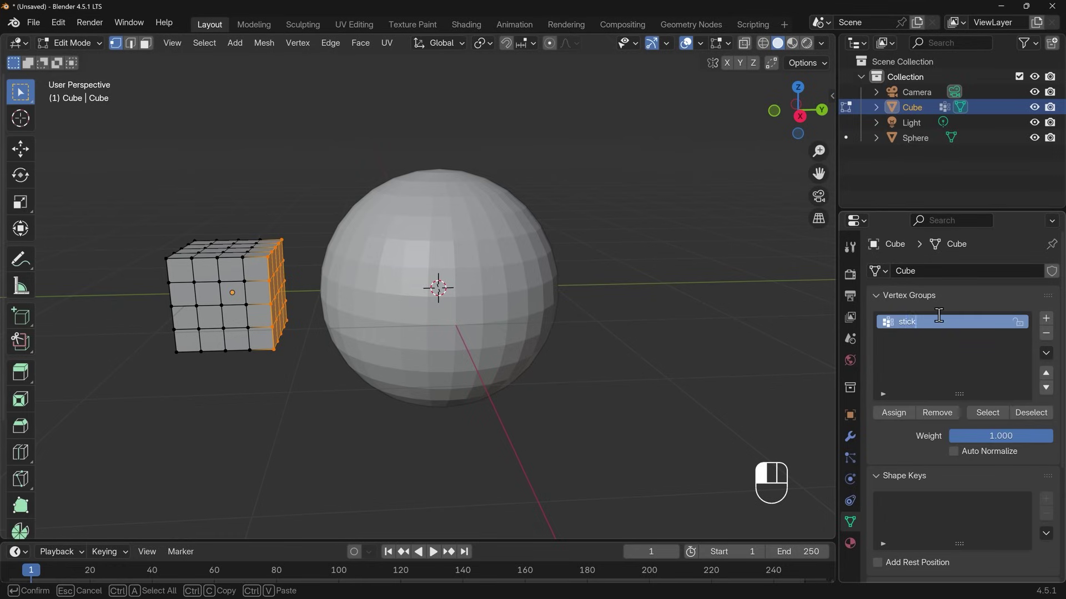
{"action": "type", "text": "y"}
{"action": "key", "text": "Return"}
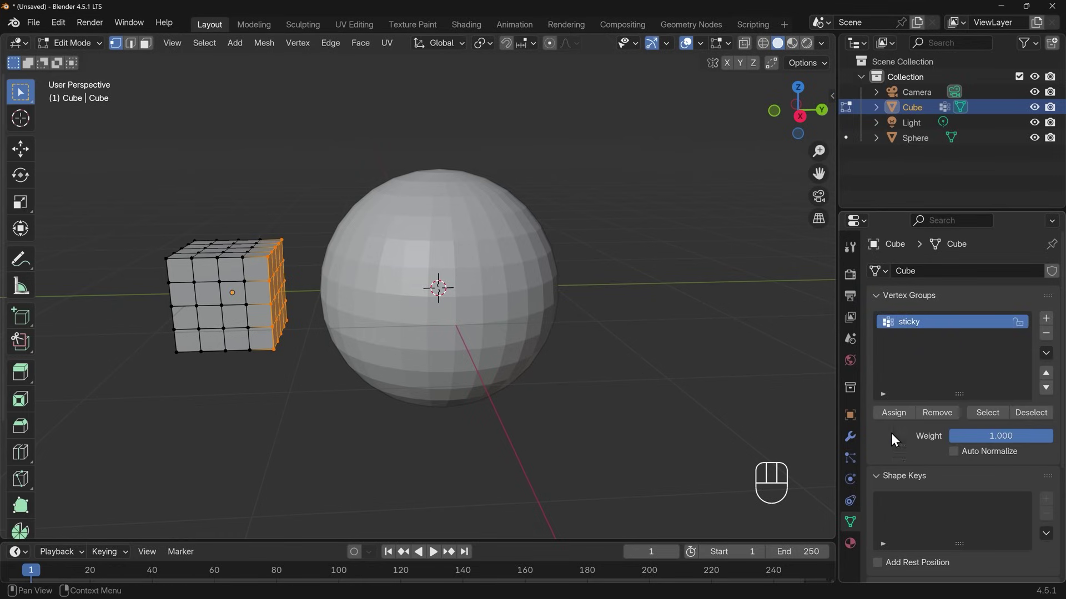
Add a Shrinkwrap modifier to the cube with the sphere as its target.
{"action": "left_click", "coordinate": [849, 437]}
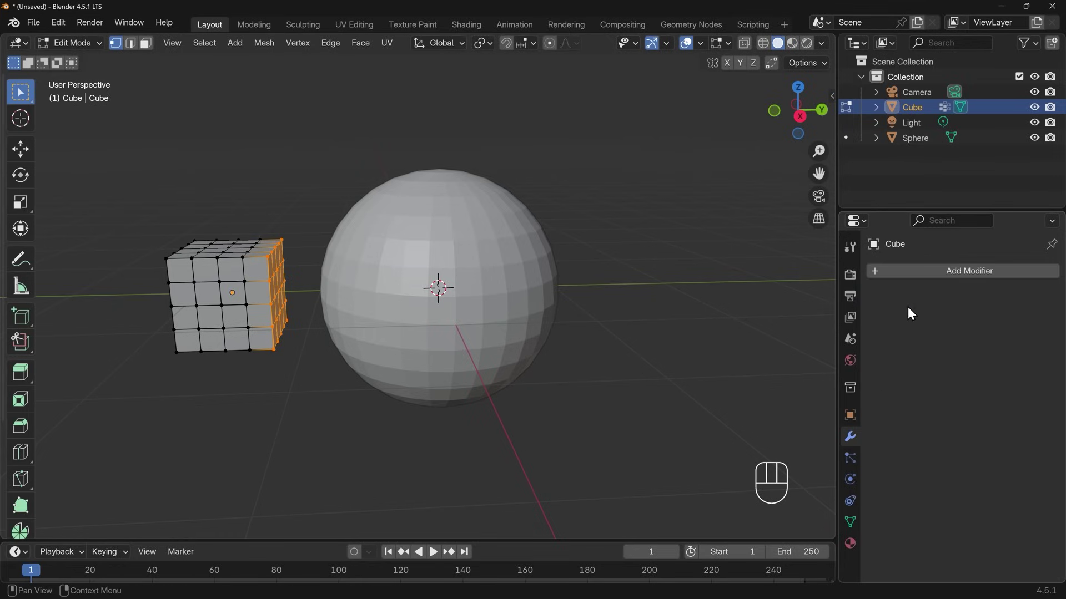
{"action": "left_click", "coordinate": [920, 266]}
{"action": "type", "text": "shrink"}
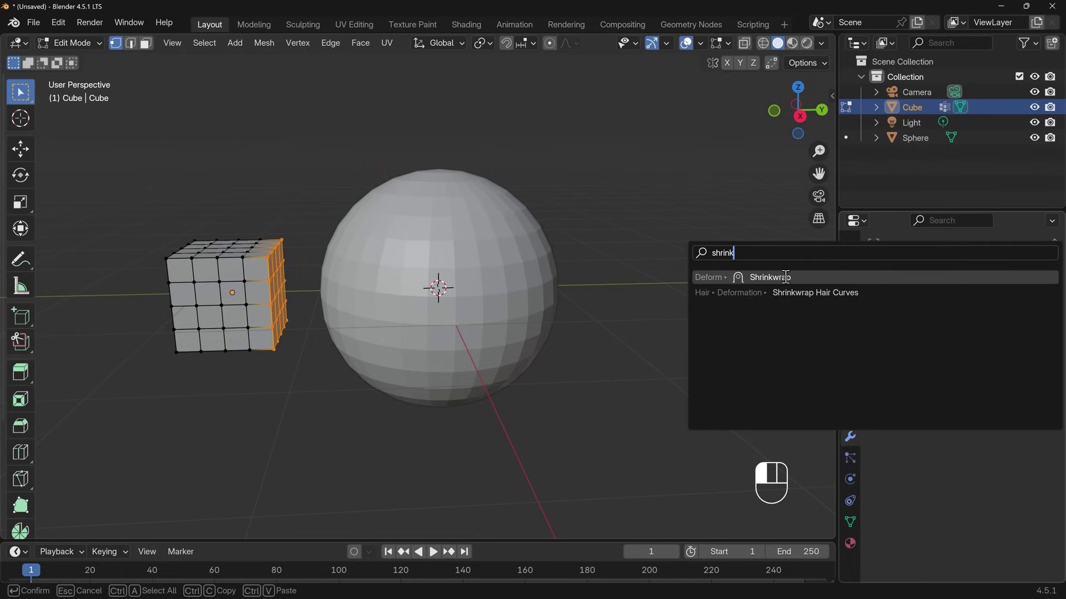
{"action": "left_click", "coordinate": [785, 277]}
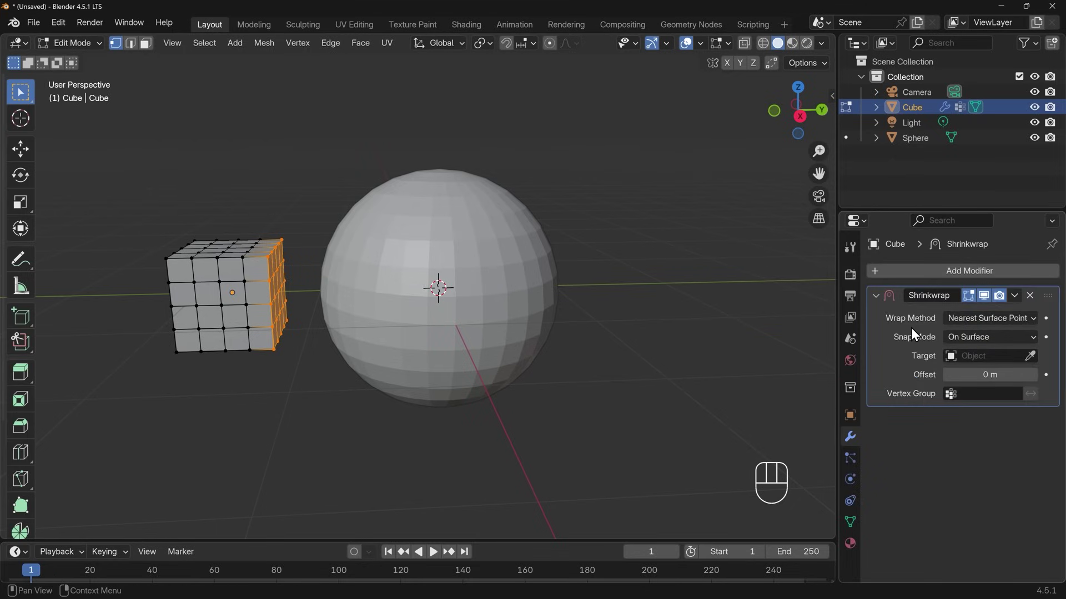
{"action": "left_click", "coordinate": [1030, 356]}
{"action": "left_click", "coordinate": [469, 261]}
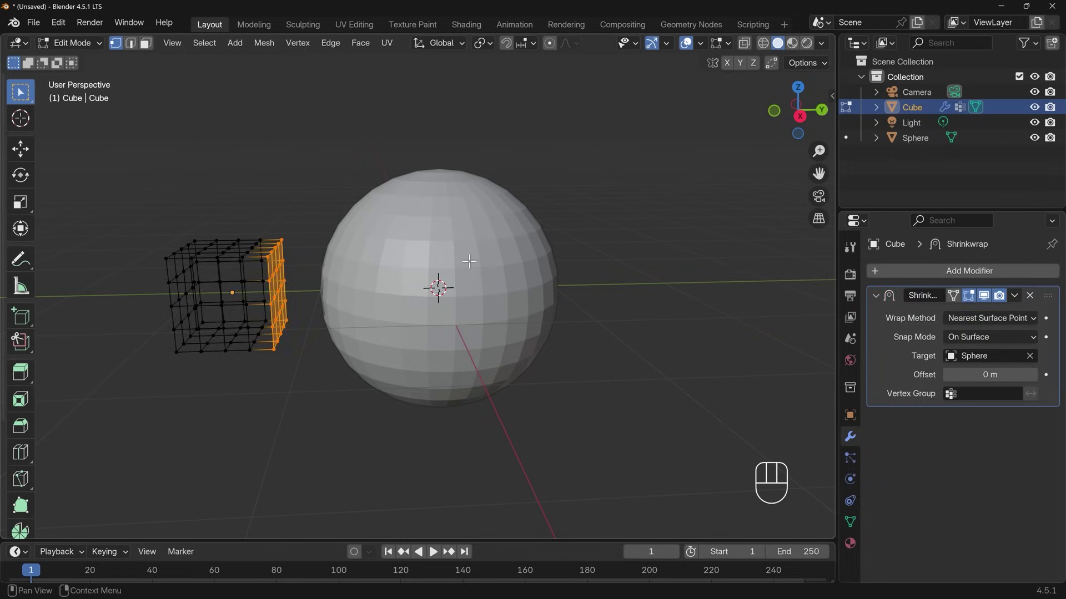
Enable the Shrinkwrap modifier's on-cage display so the cube's edit mesh follows the wrapped shape, and inspect it up close.
{"action": "middle_click_drag", "start_coordinate": [469, 260], "coordinate": [370, 328]}
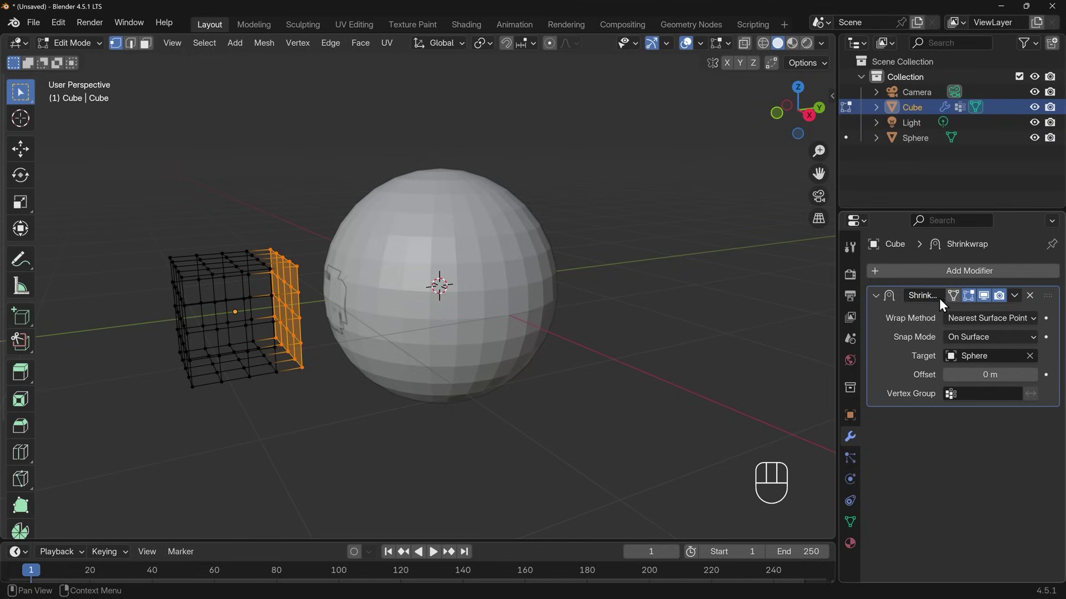
{"action": "left_click", "coordinate": [953, 297]}
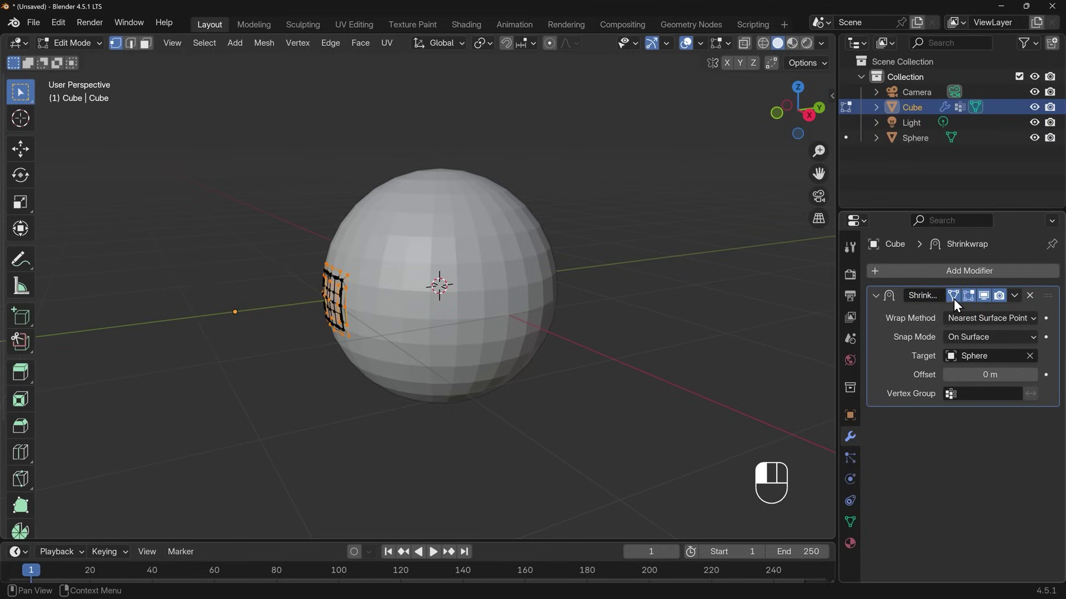
{"action": "middle_click_drag", "start_coordinate": [344, 325], "coordinate": [382, 322]}
{"action": "scroll", "coordinate": [382, 321], "scroll_direction": "up", "scroll_amount": 2}
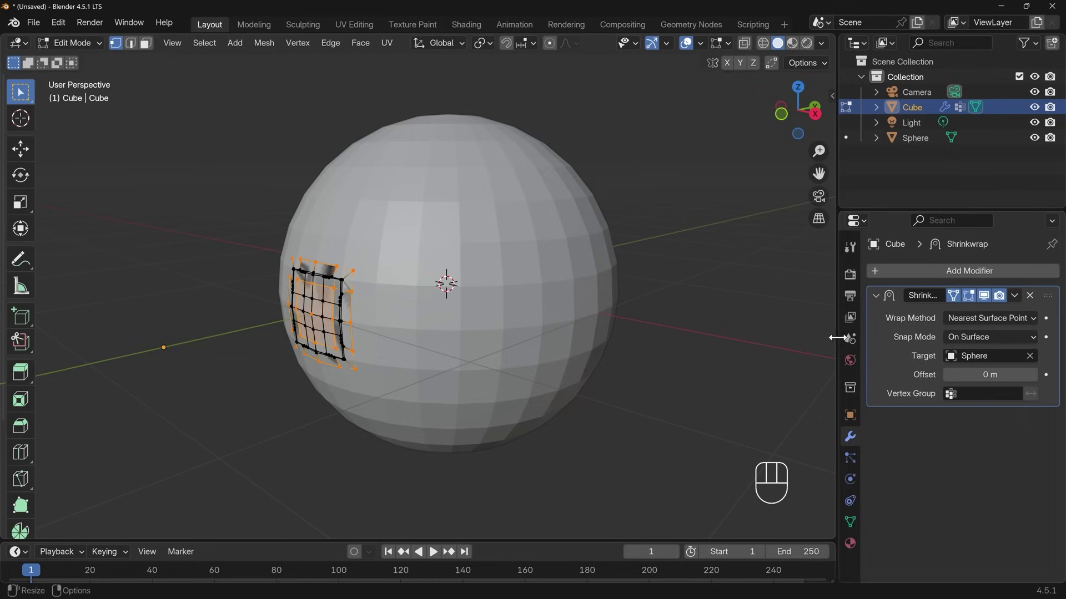
Widen the properties area and limit the Shrinkwrap modifier to the "sticky" vertex group.
{"action": "left_click_drag", "start_coordinate": [838, 337], "coordinate": [785, 336]}
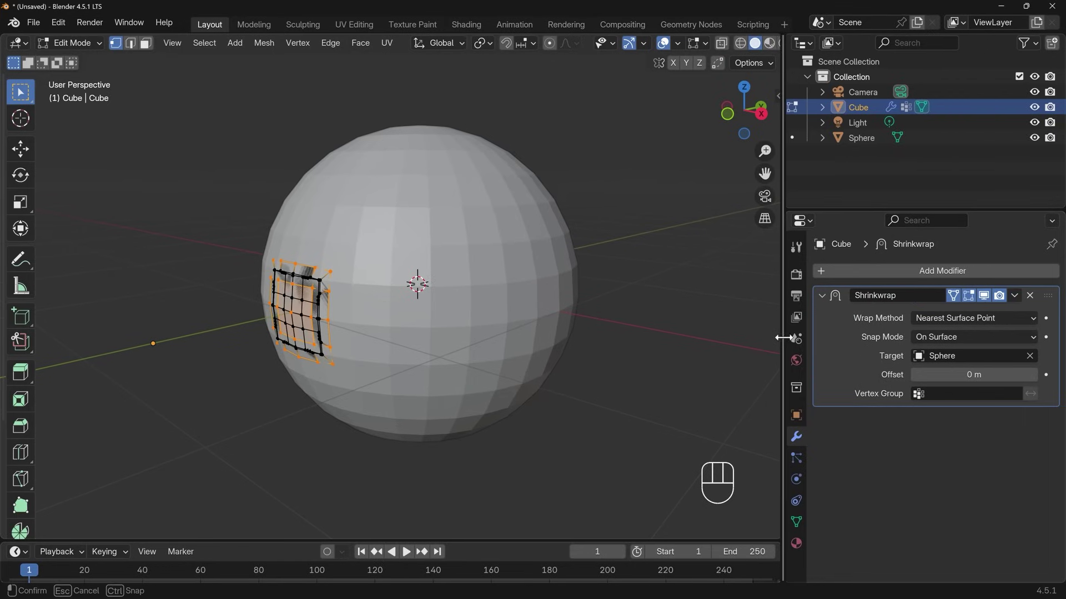
{"action": "left_click", "coordinate": [937, 395]}
{"action": "left_click", "coordinate": [911, 418]}
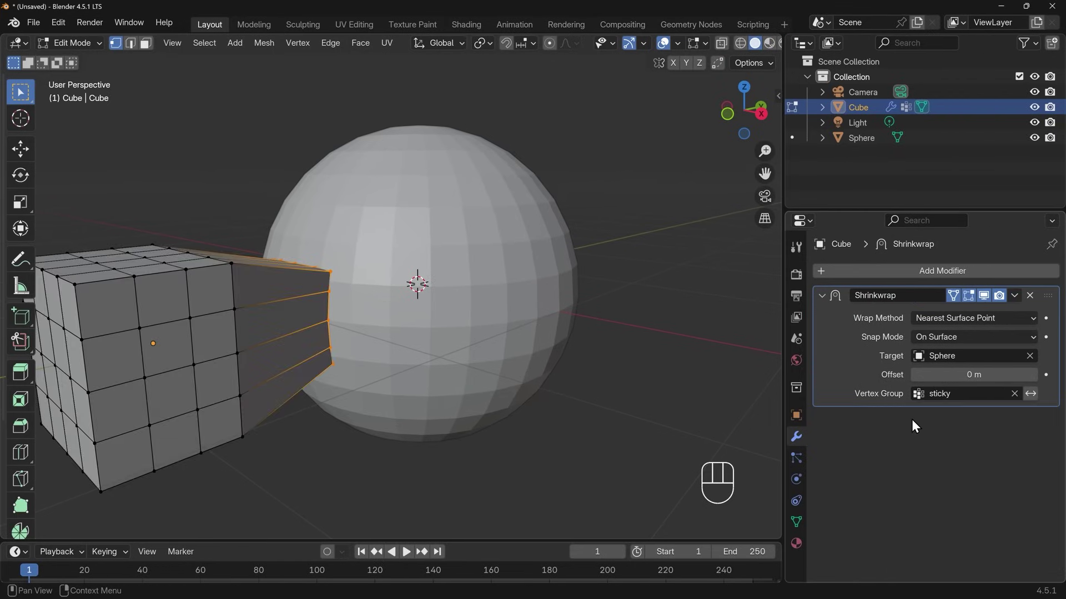
{"action": "middle_click_drag", "start_coordinate": [527, 358], "coordinate": [505, 351]}
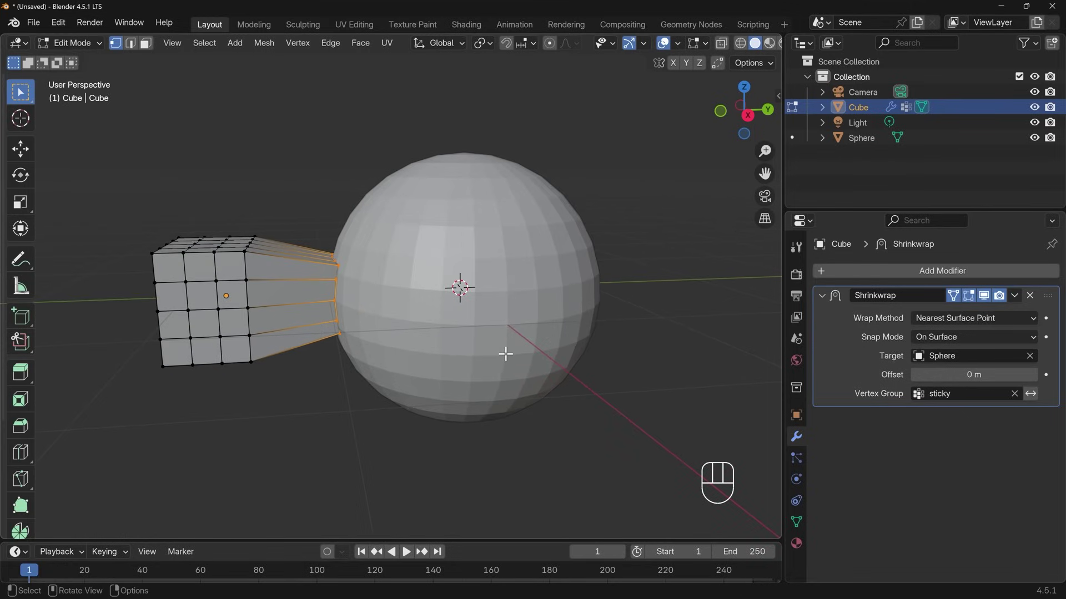
Change the Shrinkwrap wrap method to Project along the Y axis and inspect the cube's attachment to the sphere.
{"action": "left_click", "coordinate": [976, 321]}
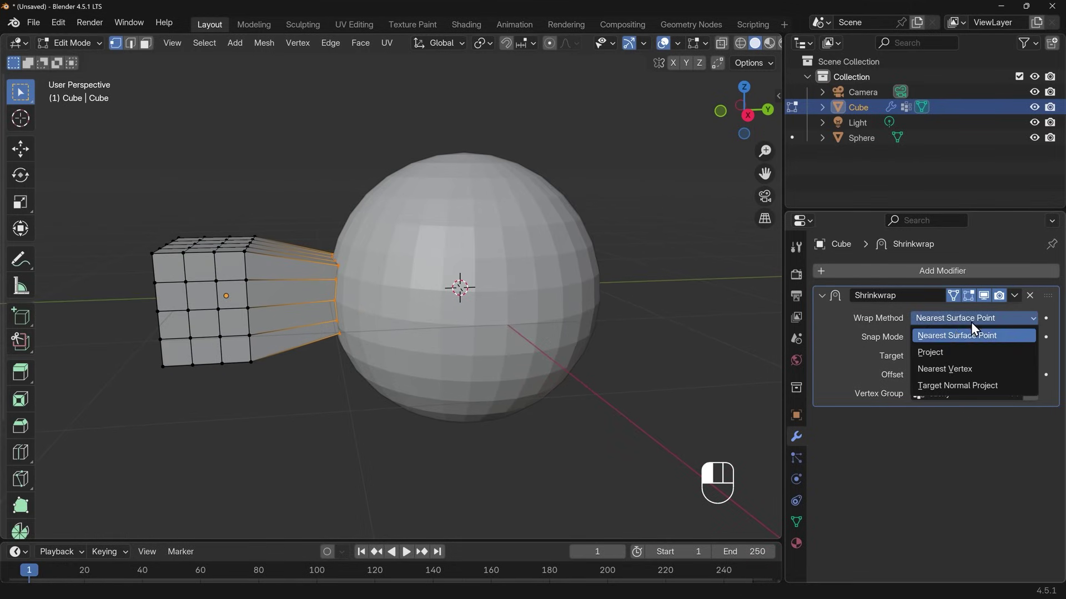
{"action": "left_click", "coordinate": [972, 352]}
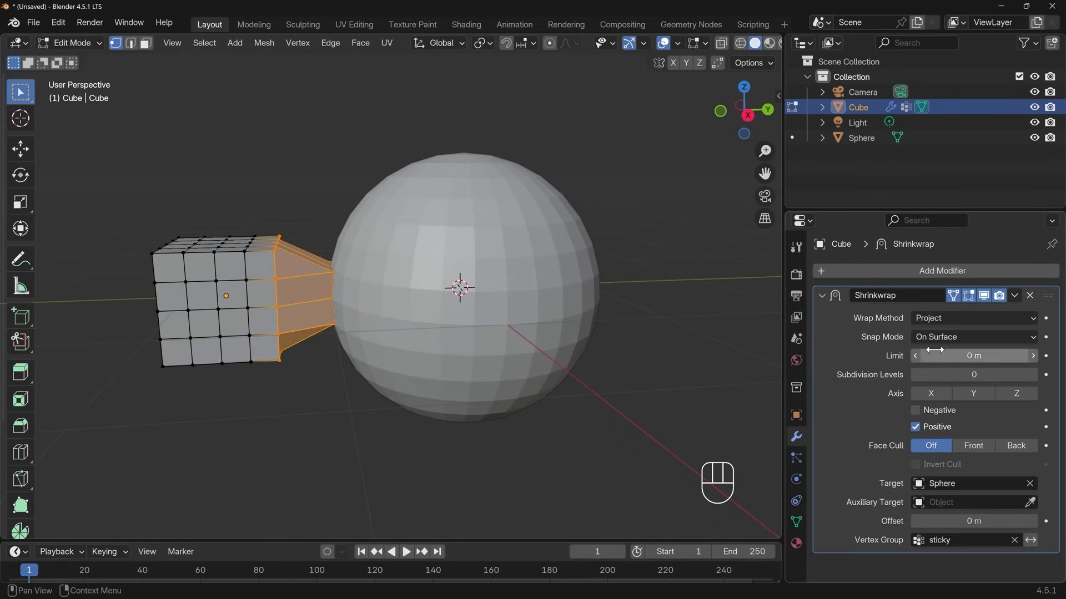
{"action": "left_click", "coordinate": [975, 393]}
{"action": "middle_click_drag", "start_coordinate": [455, 372], "coordinate": [391, 344]}
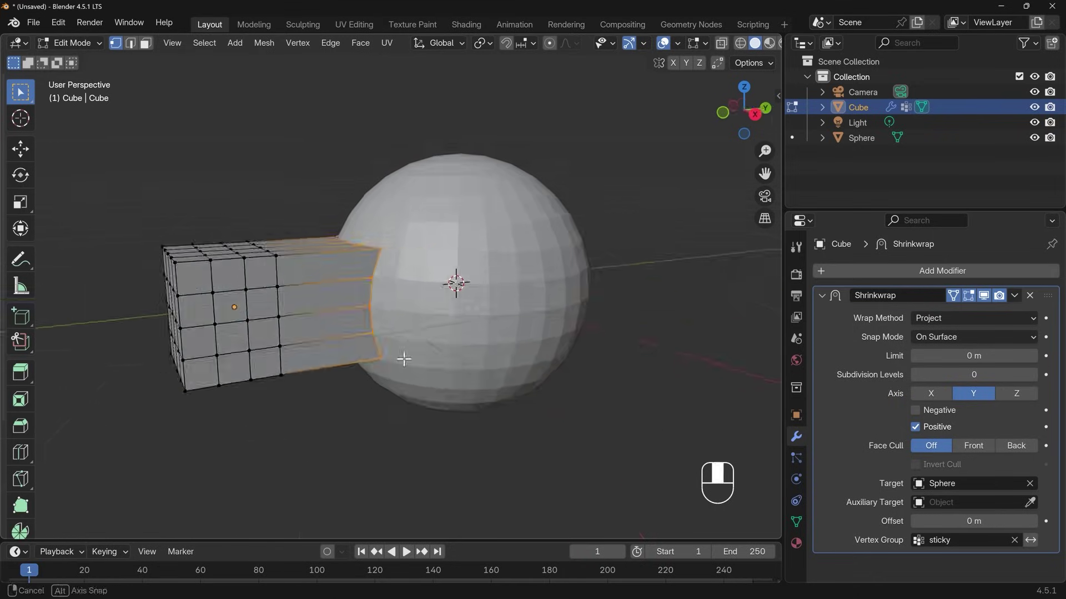
{"action": "middle_click_drag", "start_coordinate": [403, 360], "coordinate": [341, 349]}
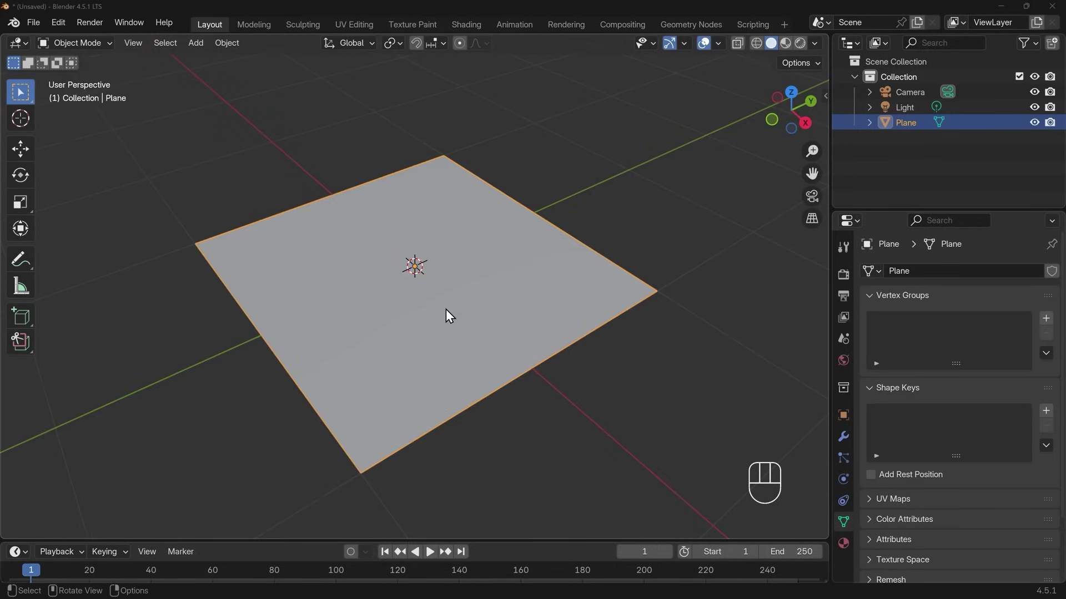
Enter Edit Mode on the plane and select two overlapping rectangular areas of vertices around its middle.
{"action": "mouse_move", "coordinate": [449, 316]}
{"action": "middle_mouse_down"}
{"action": "mouse_move", "coordinate": [482, 321]}
{"action": "mouse_move", "coordinate": [435, 316]}
{"action": "mouse_move", "coordinate": [445, 300]}
{"action": "middle_mouse_up"}
{"action": "key", "text": "Tab"}
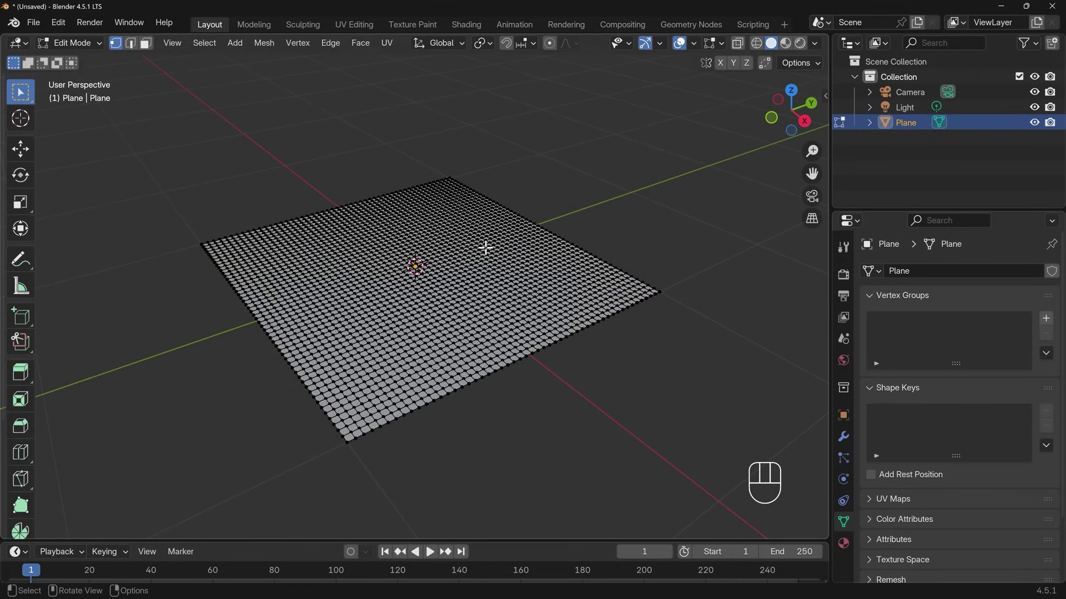
{"action": "left_click_drag", "start_coordinate": [457, 252], "coordinate": [523, 309]}
{"action": "left_click_drag", "start_coordinate": [344, 227], "coordinate": [477, 297], "text": "shift"}
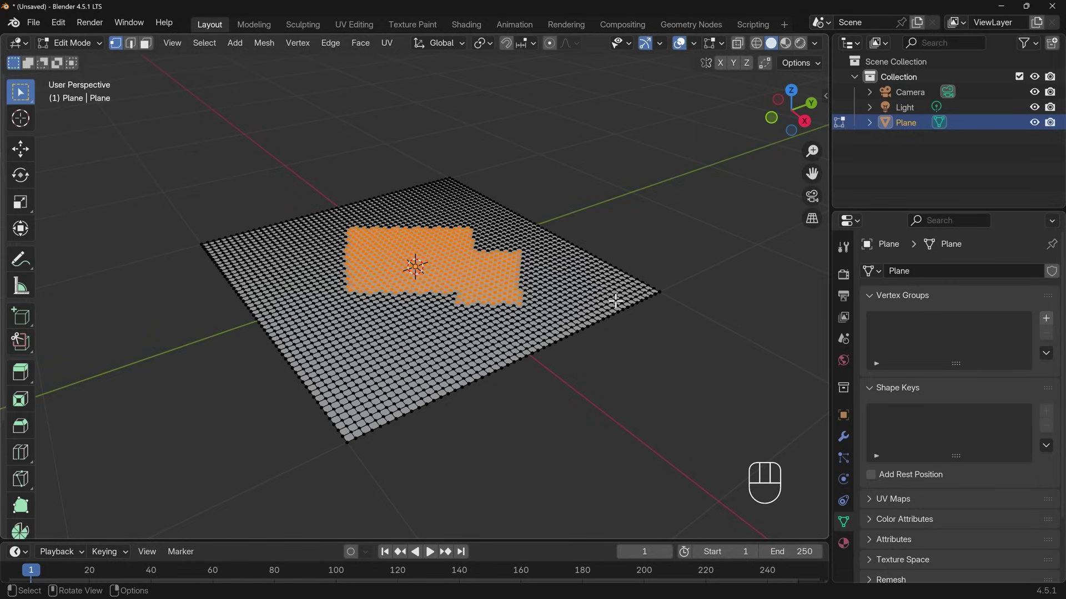
Switch the plane to Weight Paint mode and paint a winding stroke across it with weight 1.000.
{"action": "left_click", "coordinate": [71, 44]}
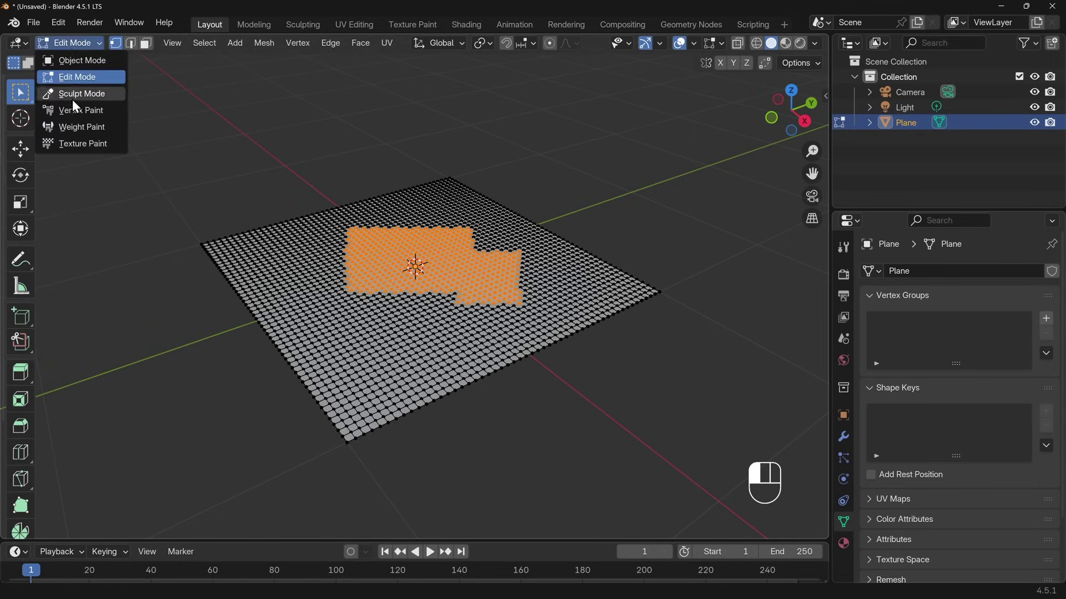
{"action": "left_click", "coordinate": [76, 130]}
{"action": "mouse_move", "coordinate": [464, 316]}
{"action": "middle_mouse_down"}
{"action": "mouse_move", "coordinate": [459, 350]}
{"action": "mouse_move", "coordinate": [513, 294]}
{"action": "middle_mouse_up"}
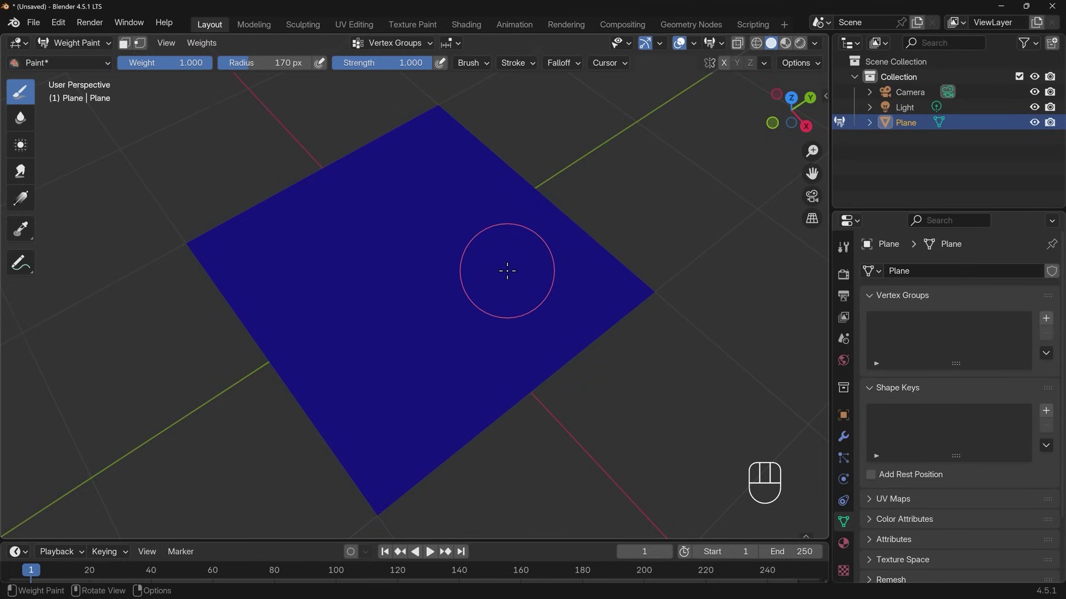
{"action": "mouse_move", "coordinate": [516, 281]}
{"action": "left_mouse_down"}
{"action": "mouse_move", "coordinate": [460, 213]}
{"action": "mouse_move", "coordinate": [419, 207]}
{"action": "mouse_move", "coordinate": [404, 232]}
{"action": "mouse_move", "coordinate": [418, 274]}
{"action": "mouse_move", "coordinate": [406, 326]}
{"action": "mouse_move", "coordinate": [283, 262]}
{"action": "mouse_move", "coordinate": [338, 299]}
{"action": "left_mouse_up"}
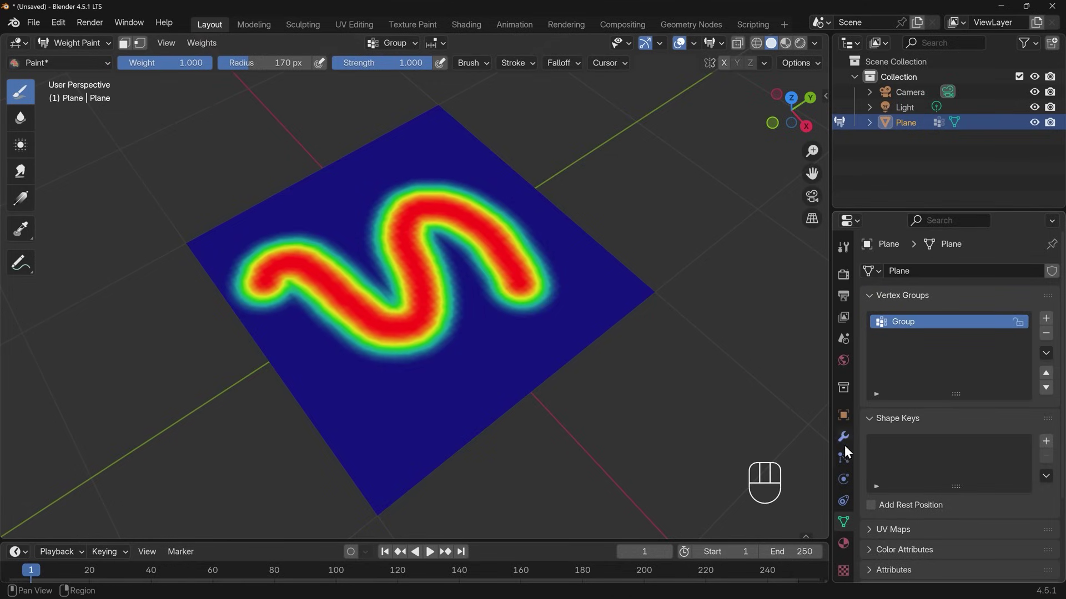
Add a particle system of type Hair to the plane and reduce its hair length to about 1.82 m.
{"action": "left_click", "coordinate": [843, 464]}
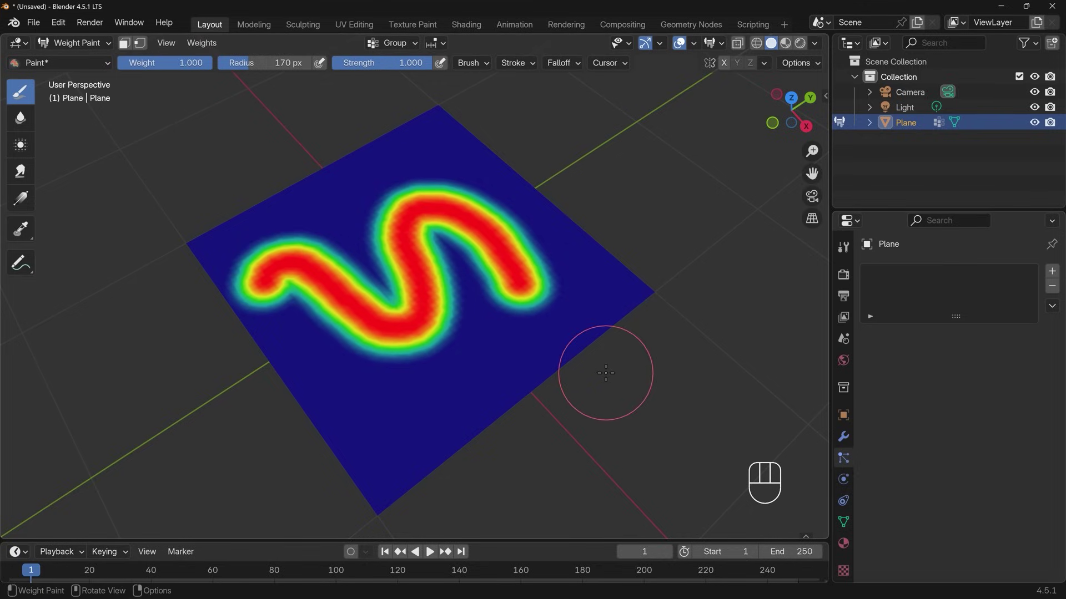
{"action": "left_click", "coordinate": [1050, 272]}
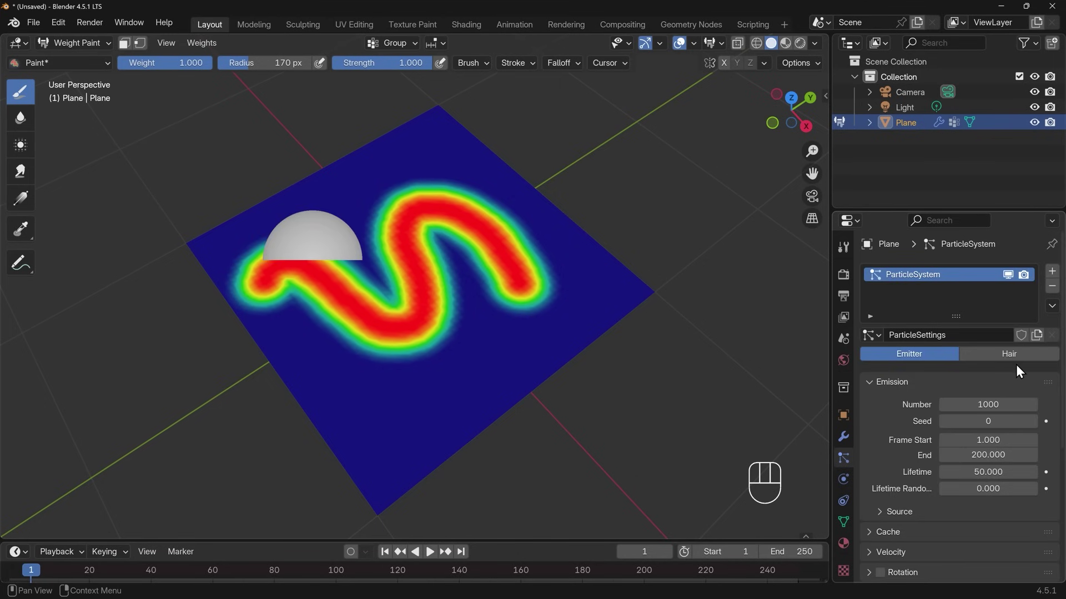
{"action": "left_click", "coordinate": [1001, 358]}
{"action": "middle_click_drag", "start_coordinate": [611, 392], "coordinate": [583, 400]}
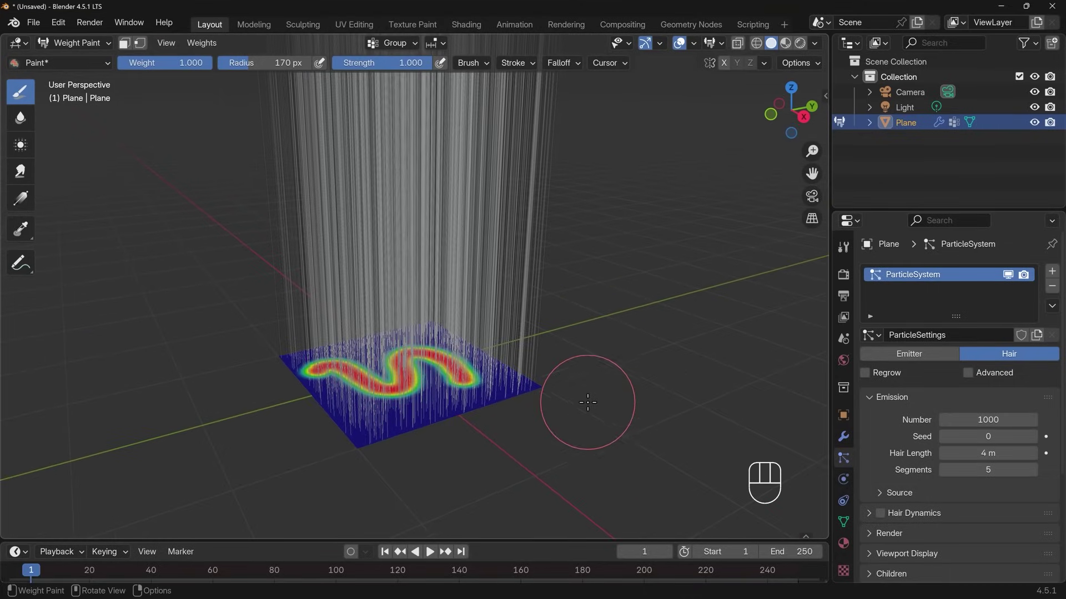
{"action": "left_click_drag", "start_coordinate": [988, 453], "coordinate": [908, 449]}
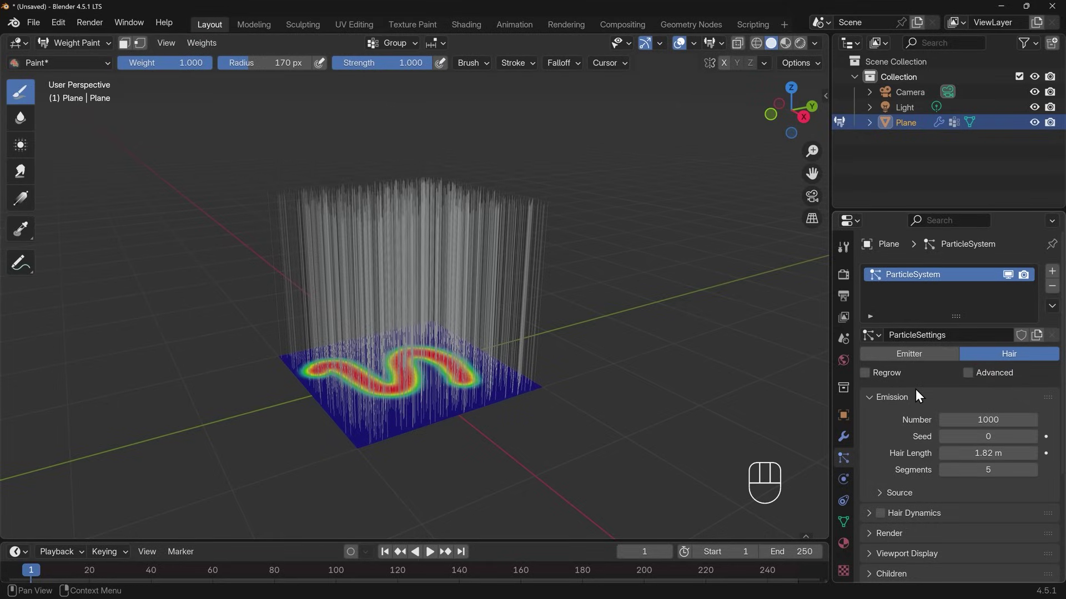
Assign the vertex group Group as the hair particle system's Density vertex group and inspect the hair along the painted stroke.
{"action": "scroll", "coordinate": [916, 396], "scroll_direction": "down", "scroll_amount": 5}
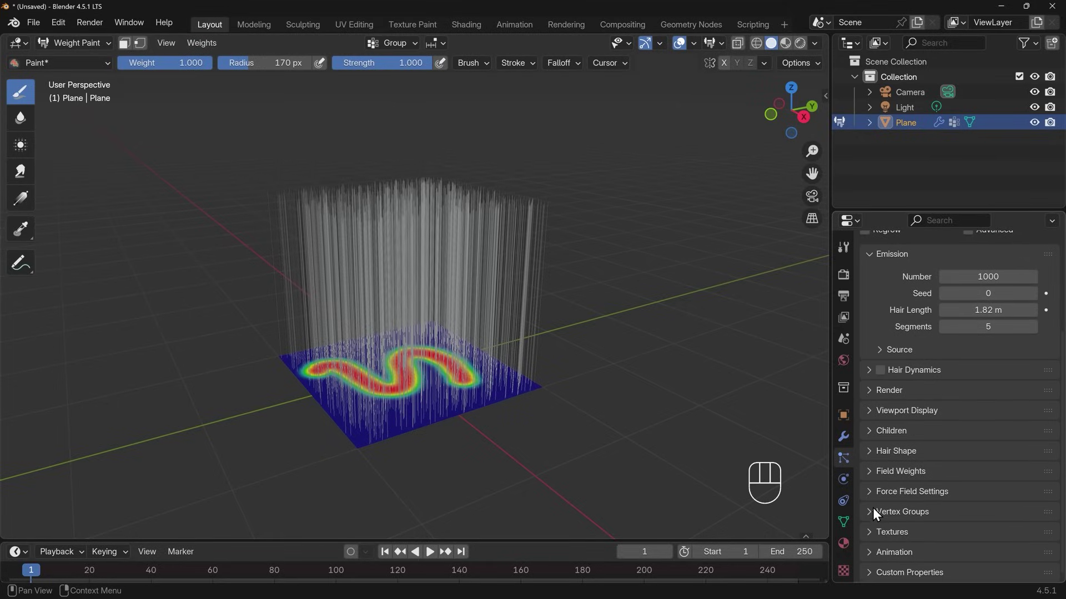
{"action": "left_click", "coordinate": [872, 510]}
{"action": "scroll", "coordinate": [960, 461], "scroll_direction": "down", "scroll_amount": 3}
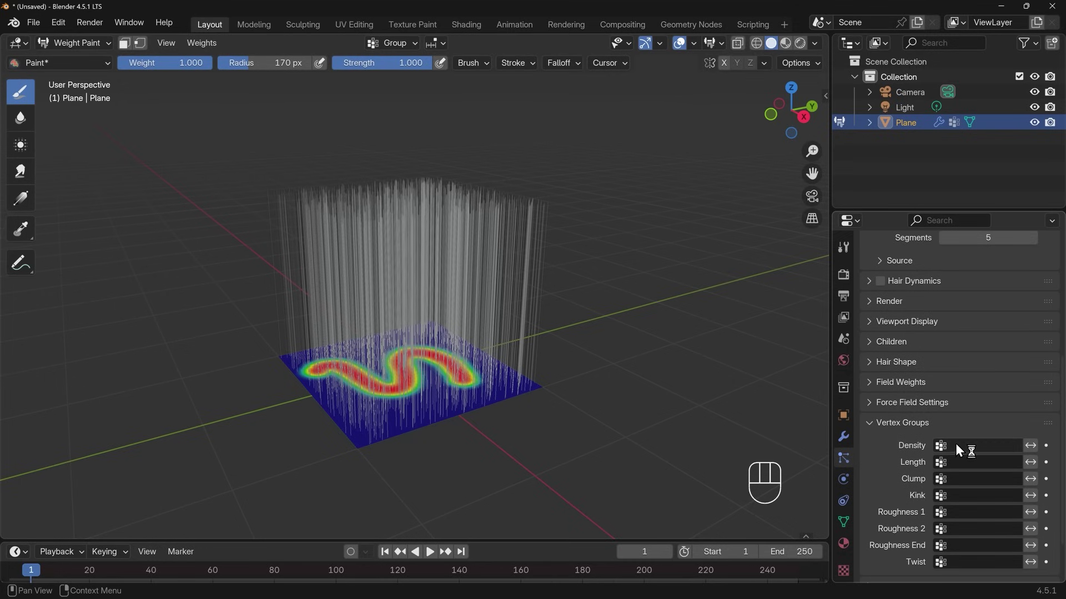
{"action": "left_click", "coordinate": [956, 445]}
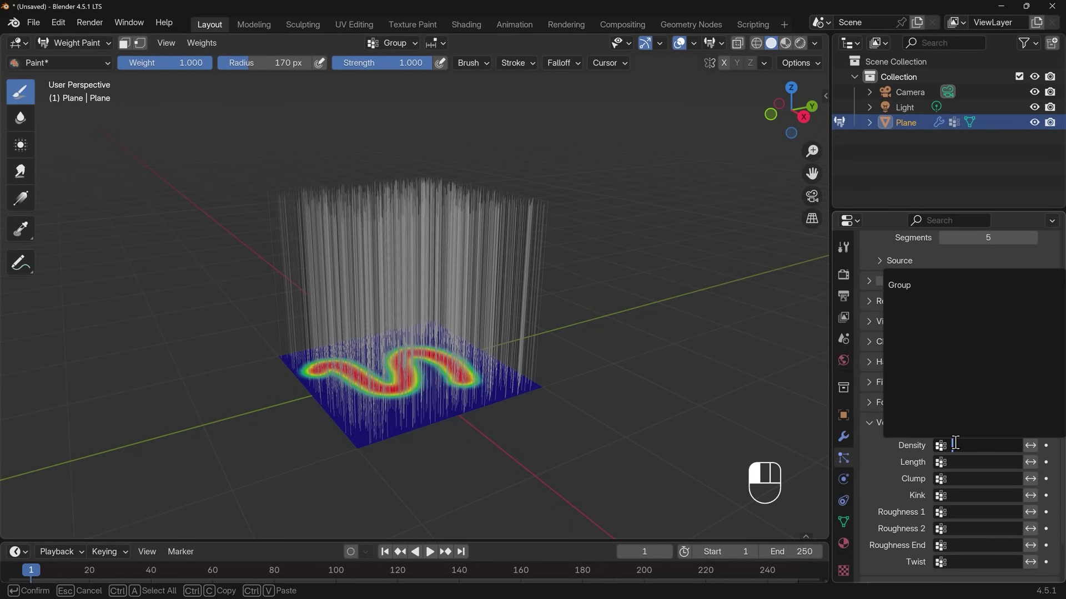
{"action": "left_click", "coordinate": [907, 286]}
{"action": "mouse_move", "coordinate": [433, 452]}
{"action": "middle_mouse_down"}
{"action": "mouse_move", "coordinate": [477, 444]}
{"action": "mouse_move", "coordinate": [466, 407]}
{"action": "middle_mouse_up"}
{"action": "scroll", "coordinate": [498, 440], "scroll_direction": "up", "scroll_amount": 5}
{"action": "scroll", "coordinate": [498, 441], "scroll_direction": "down", "scroll_amount": 3}
{"action": "scroll", "coordinate": [466, 406], "scroll_direction": "up", "scroll_amount": 3}
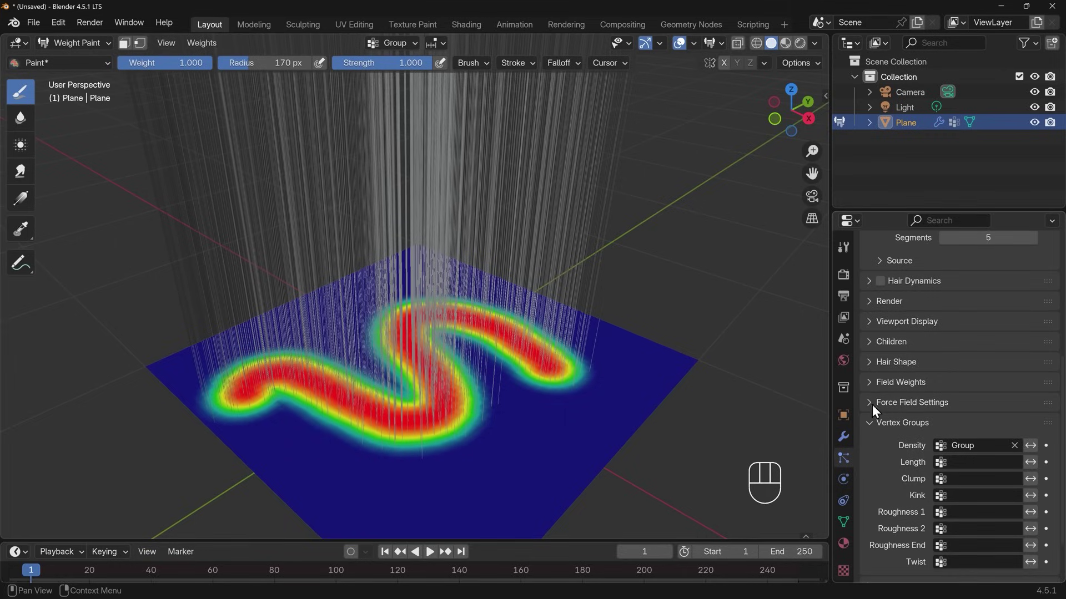
Set the hair particle system's children to Interpolated.
{"action": "left_click", "coordinate": [870, 345]}
{"action": "left_click", "coordinate": [1014, 365]}
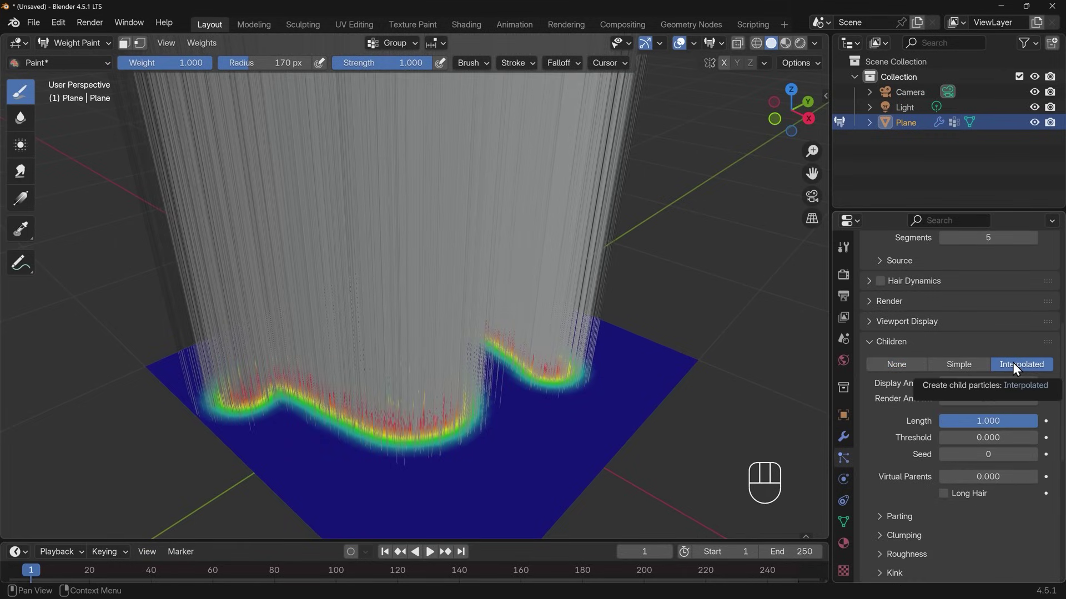
{"action": "scroll", "coordinate": [488, 444], "scroll_direction": "up", "scroll_amount": 5}
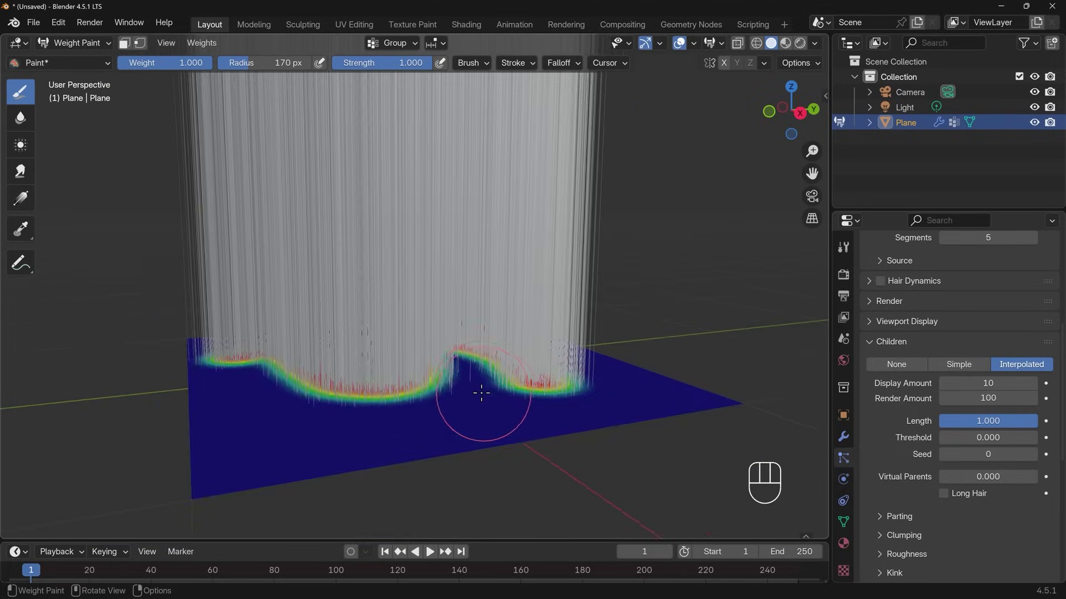
Paint another full-weight stroke across the plane's empty area near its front corner to grow hair there.
{"action": "scroll", "coordinate": [494, 422], "scroll_direction": "down", "scroll_amount": 5}
{"action": "middle_click_drag", "start_coordinate": [482, 388], "coordinate": [516, 415]}
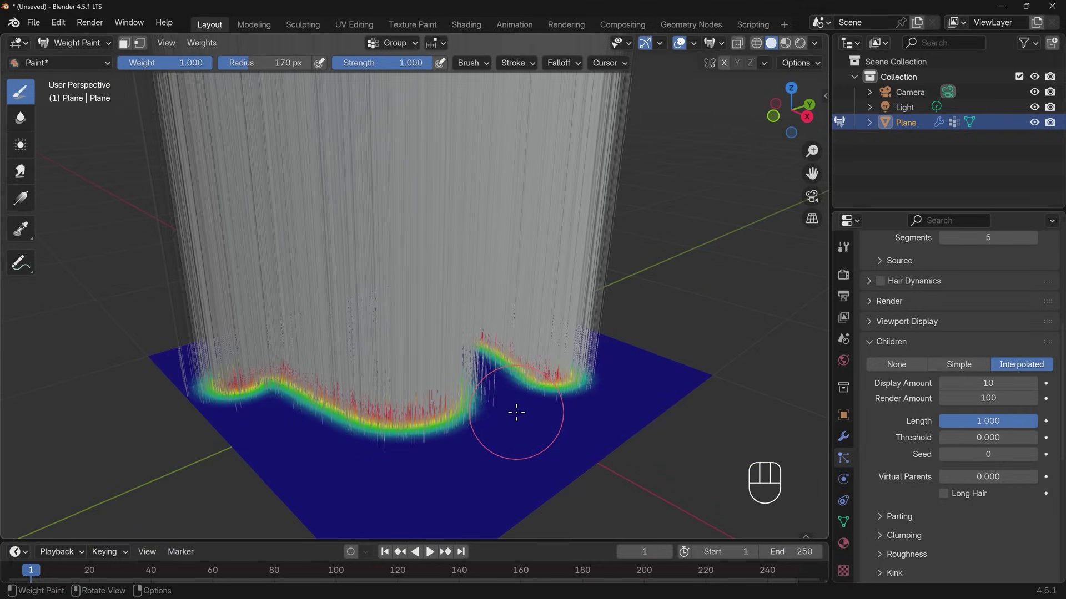
{"action": "mouse_move", "coordinate": [488, 452]}
{"action": "left_mouse_down"}
{"action": "mouse_move", "coordinate": [480, 441]}
{"action": "mouse_move", "coordinate": [427, 452]}
{"action": "mouse_move", "coordinate": [489, 461]}
{"action": "left_mouse_up"}
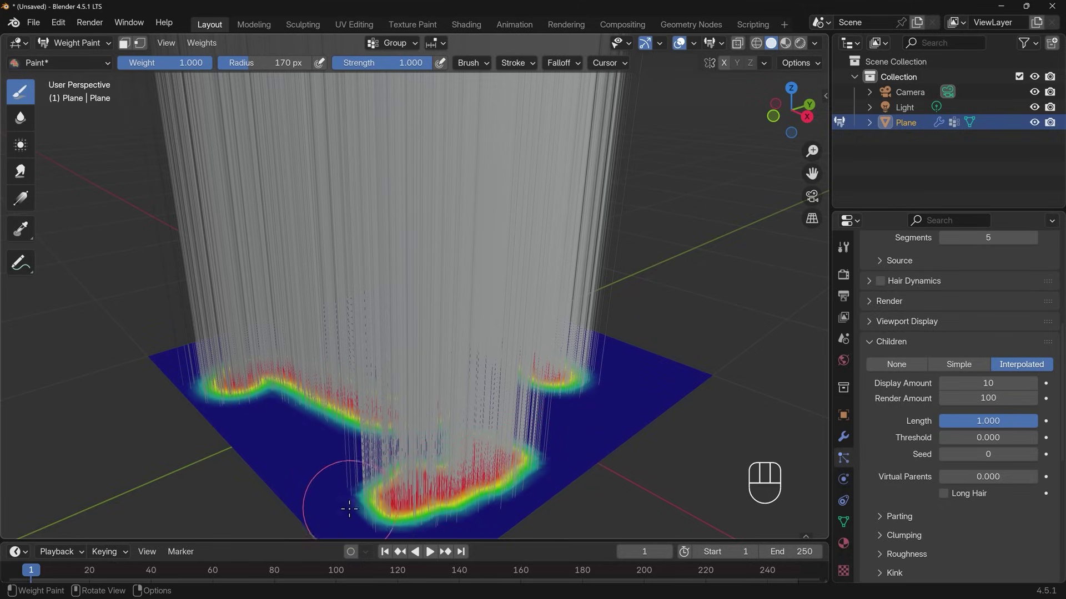
{"action": "mouse_move", "coordinate": [638, 412]}
{"action": "middle_mouse_down"}
{"action": "mouse_move", "coordinate": [561, 403]}
{"action": "mouse_move", "coordinate": [588, 418]}
{"action": "middle_mouse_up"}
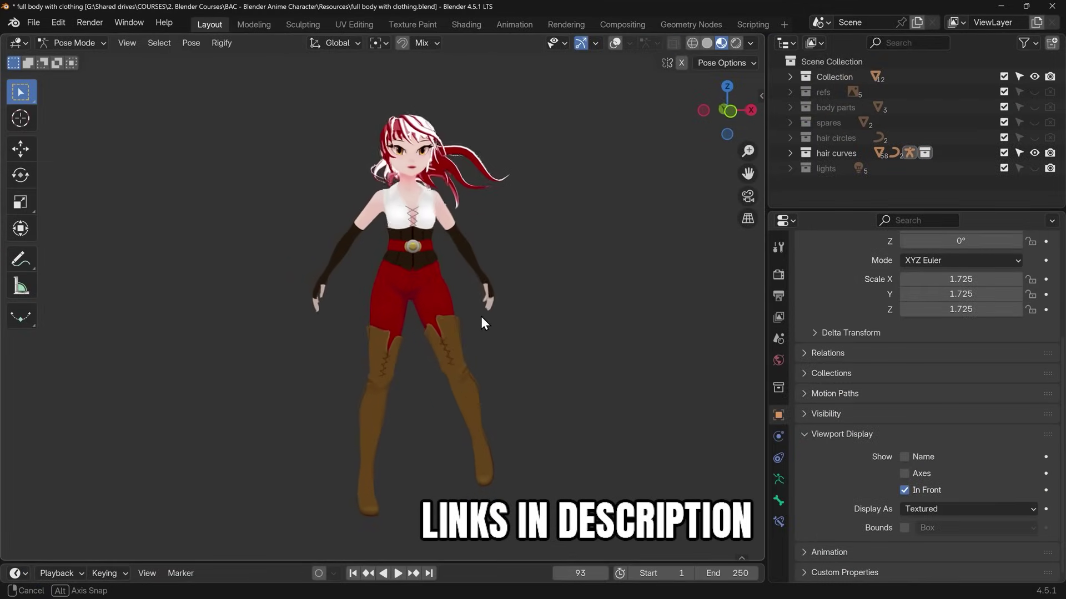
Turn on the viewport overlays for the anime character so its armature bones are displayed.
{"action": "middle_click_drag", "start_coordinate": [482, 319], "coordinate": [567, 324]}
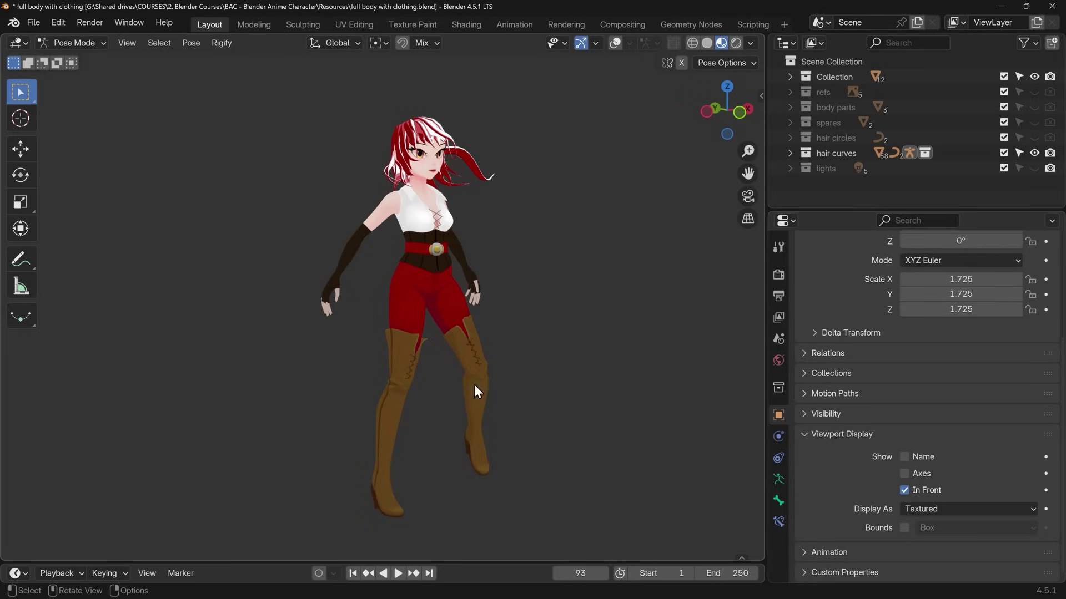
{"action": "left_click", "coordinate": [615, 43]}
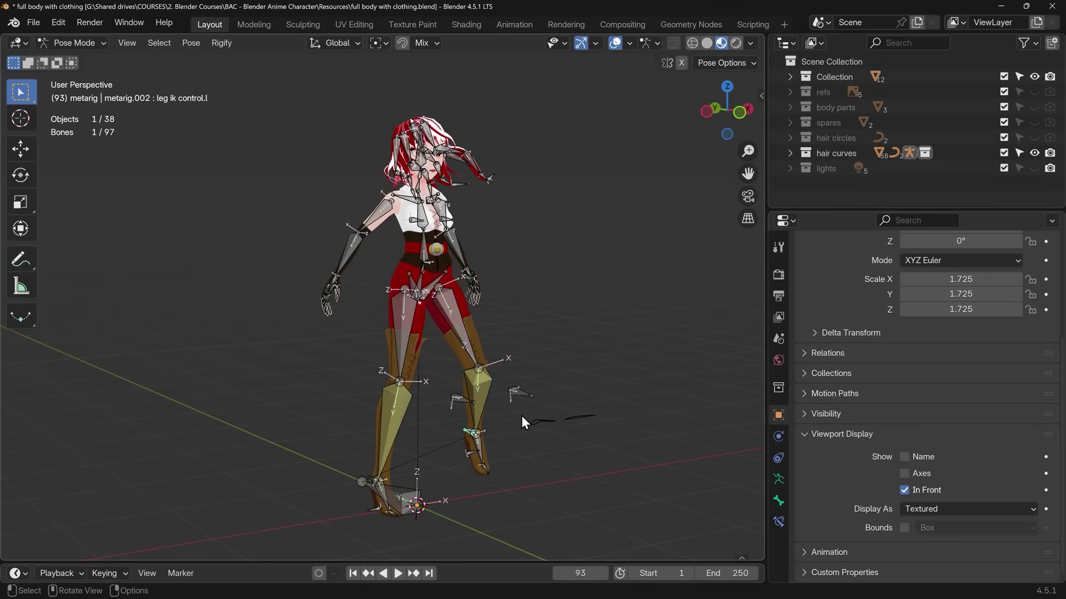
{"action": "middle_click_drag", "start_coordinate": [521, 415], "coordinate": [579, 418]}
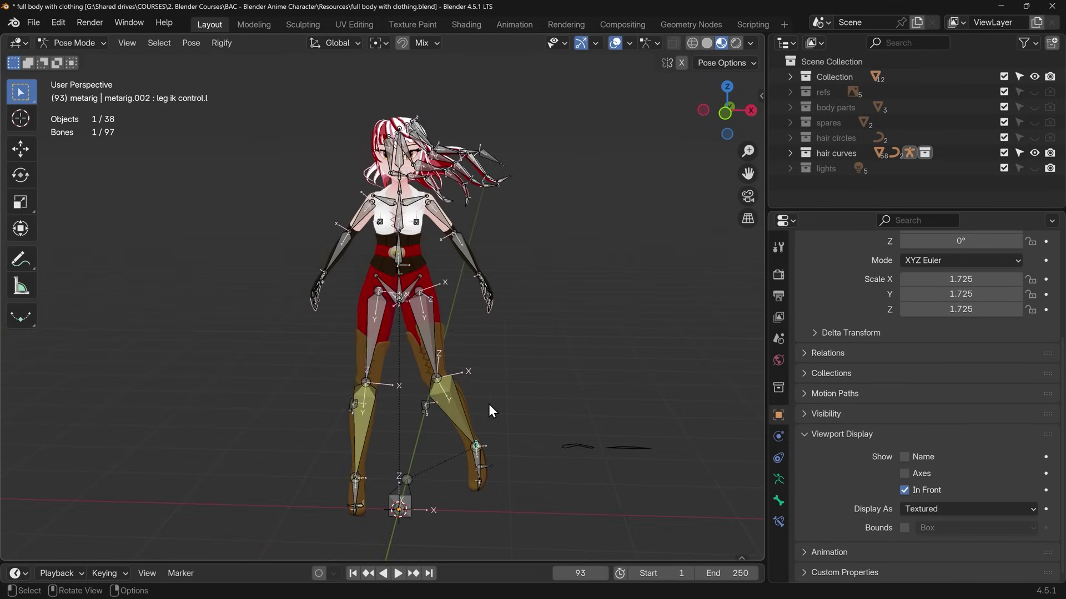
Move the left leg IK control bone by about -0.47, -0.54, 0.07 m, then again by about 0.19, -0.03, -0.06 m.
{"action": "middle_click_drag", "start_coordinate": [518, 457], "coordinate": [448, 456]}
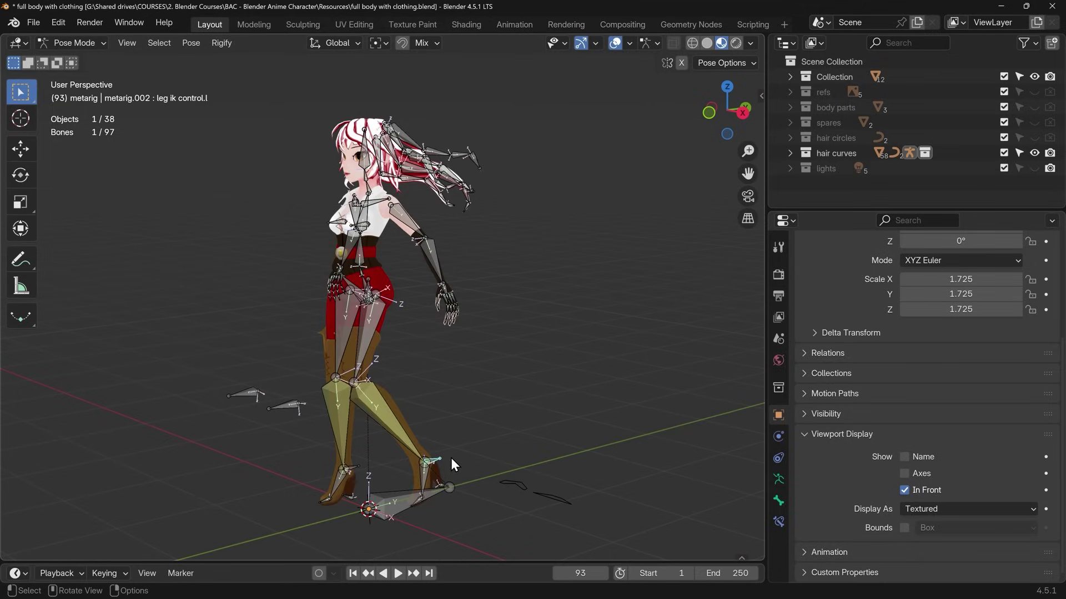
{"action": "key", "text": "g"}
{"action": "left_click", "coordinate": [366, 449]}
{"action": "middle_click_drag", "start_coordinate": [369, 452], "coordinate": [528, 428]}
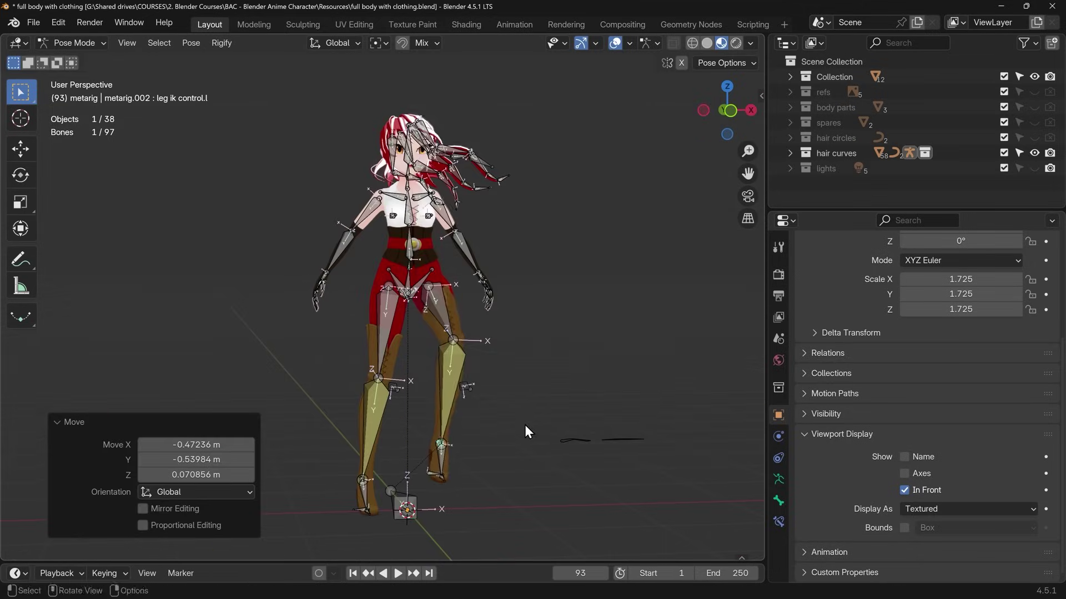
{"action": "key", "text": "g"}
{"action": "left_click", "coordinate": [518, 434]}
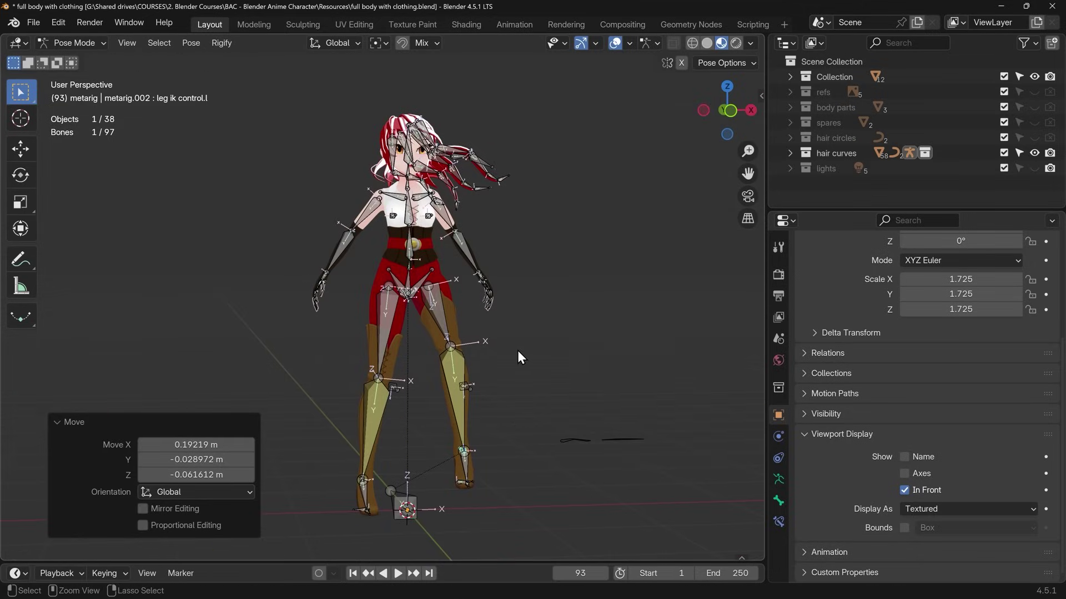
Return the armature to Object Mode and select the character's glove and hand mesh, body.001.
{"action": "key", "text": "ctrl+Tab"}
{"action": "left_click", "coordinate": [451, 322]}
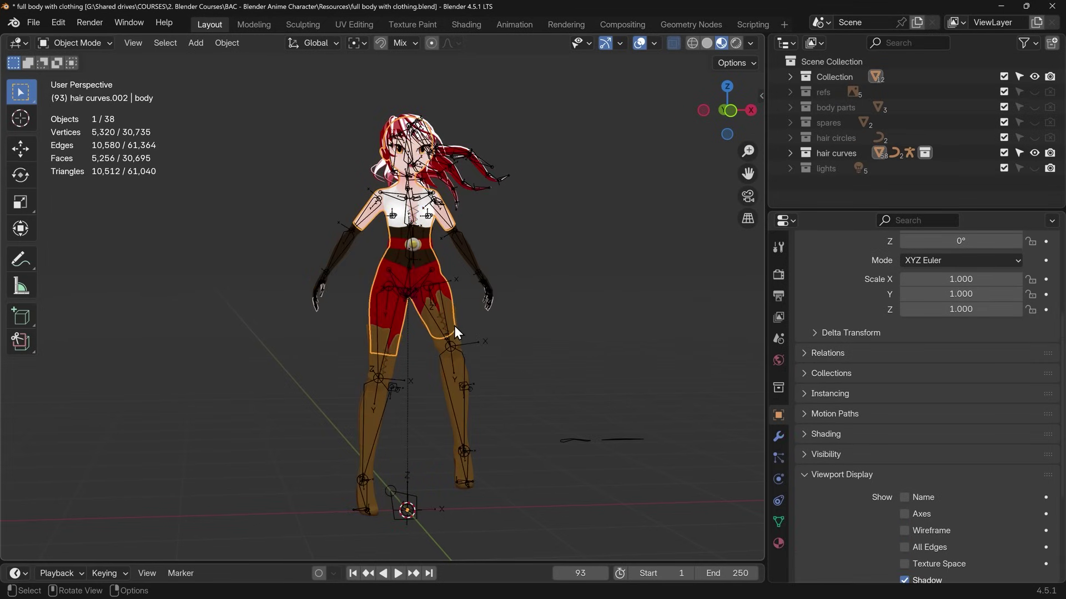
{"action": "left_click", "coordinate": [455, 334]}
{"action": "left_click", "coordinate": [478, 261]}
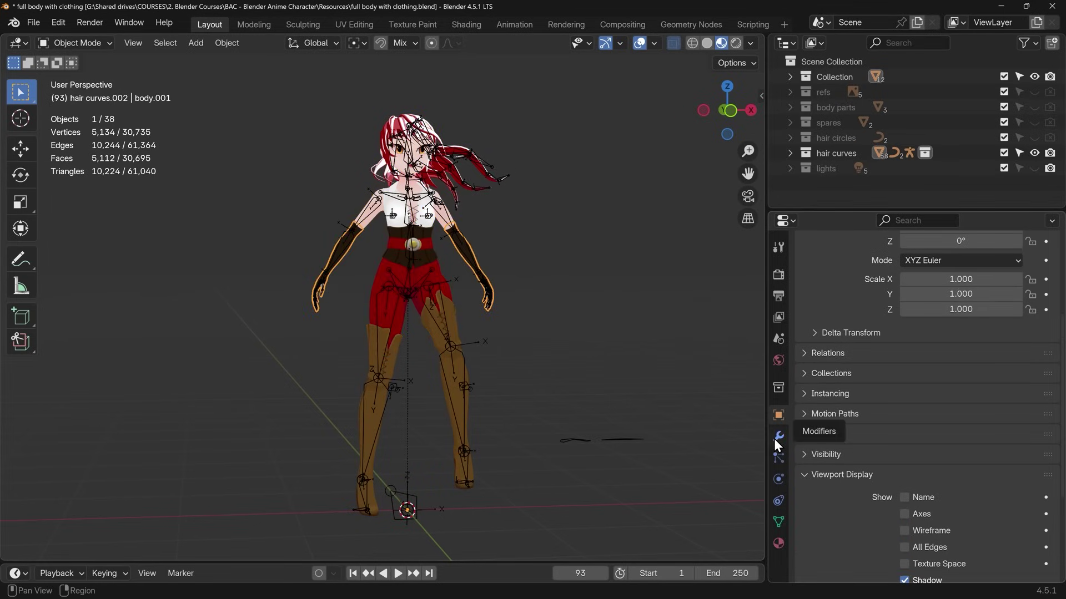
Look through the vertex group list of the body.001 mesh from its last entries up to the finger bones.
{"action": "left_click", "coordinate": [776, 521]}
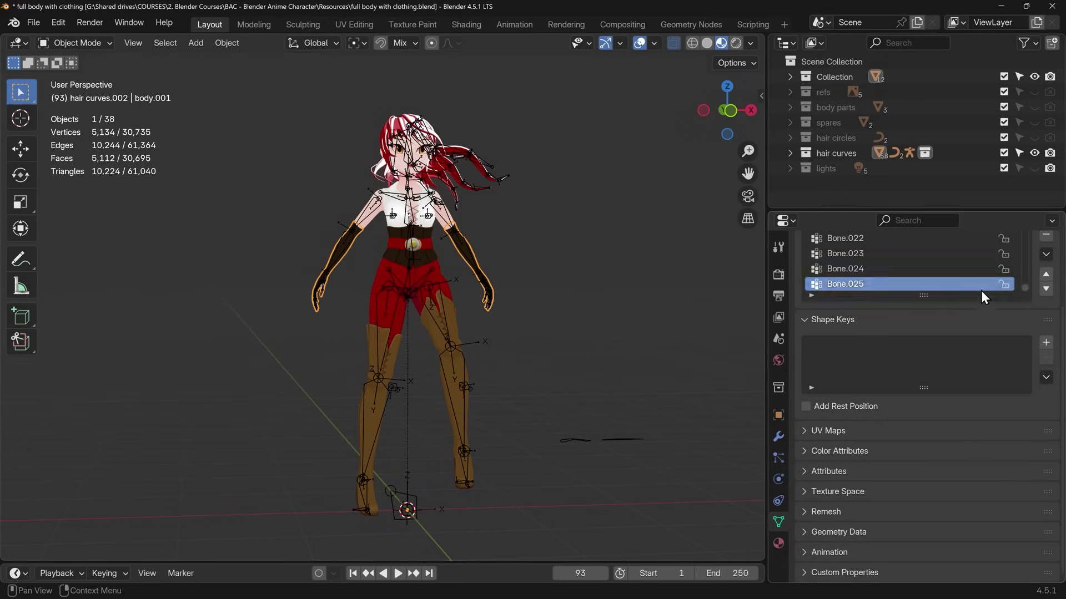
{"action": "scroll", "coordinate": [981, 291], "scroll_direction": "up", "scroll_amount": 5}
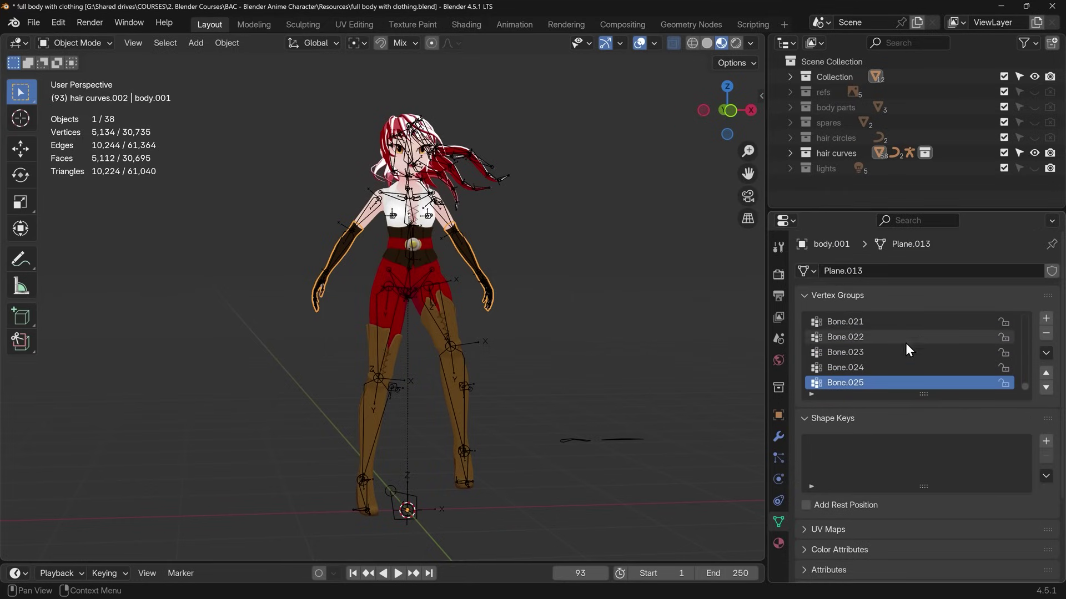
{"action": "scroll", "coordinate": [894, 368], "scroll_direction": "up", "scroll_amount": 10}
{"action": "scroll", "coordinate": [893, 368], "scroll_direction": "up", "scroll_amount": 10}
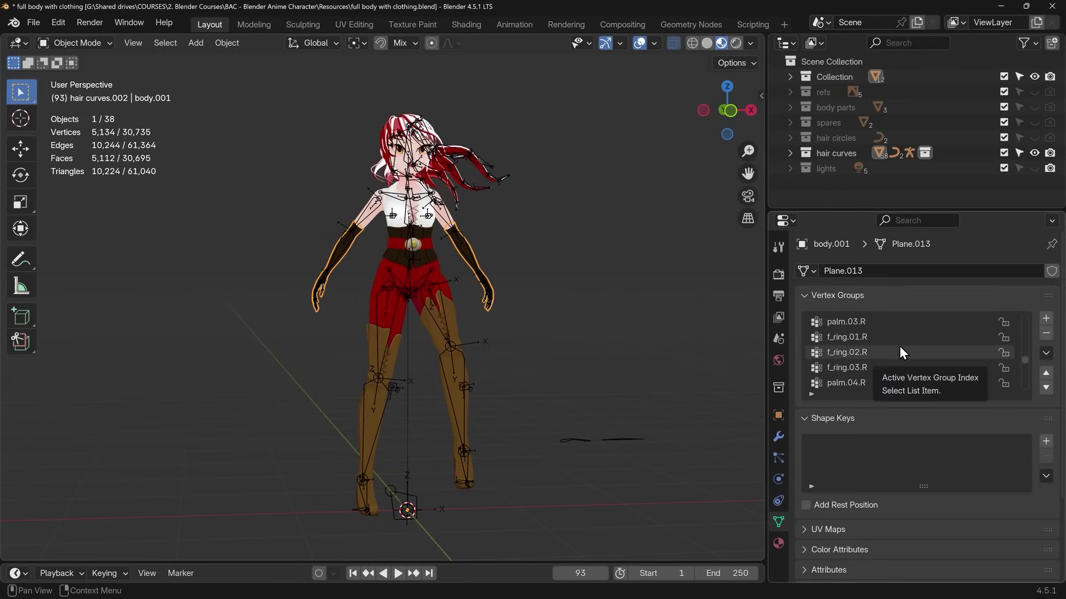
{"action": "scroll", "coordinate": [900, 337], "scroll_direction": "up", "scroll_amount": 10}
{"action": "scroll", "coordinate": [900, 338], "scroll_direction": "up", "scroll_amount": 8}
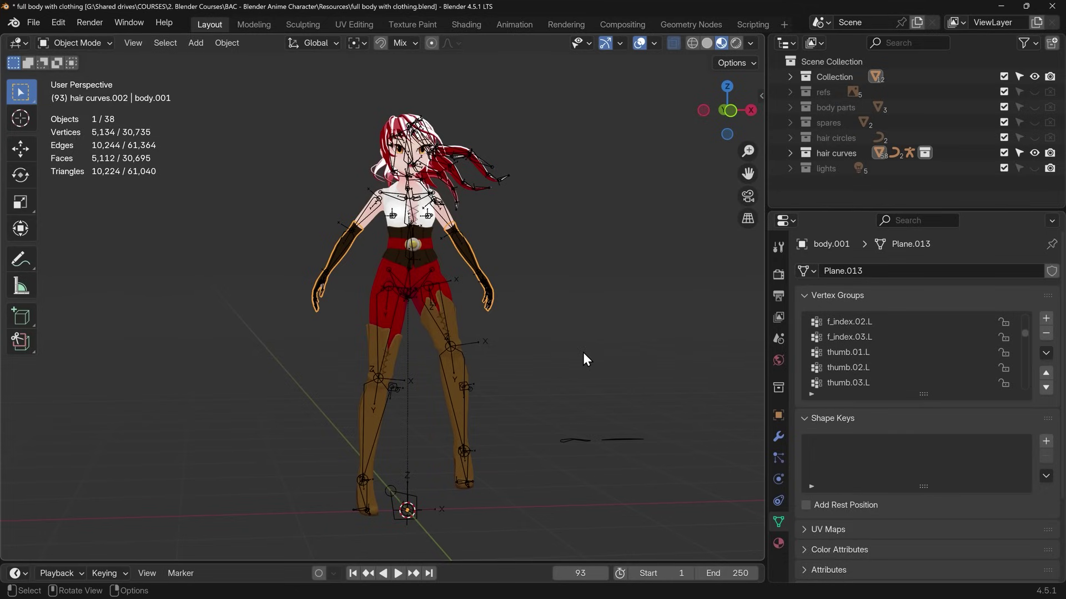
Select the metarig armature together with the boots mesh and switch the boots to Weight Paint mode.
{"action": "left_click", "coordinate": [464, 412]}
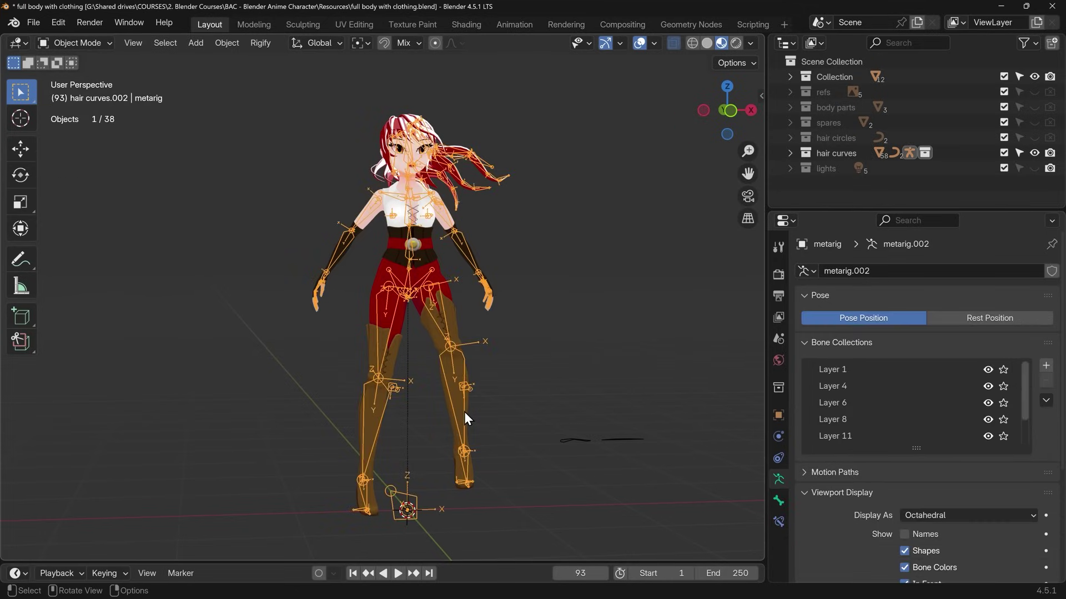
{"action": "left_click", "coordinate": [451, 428], "text": "shift"}
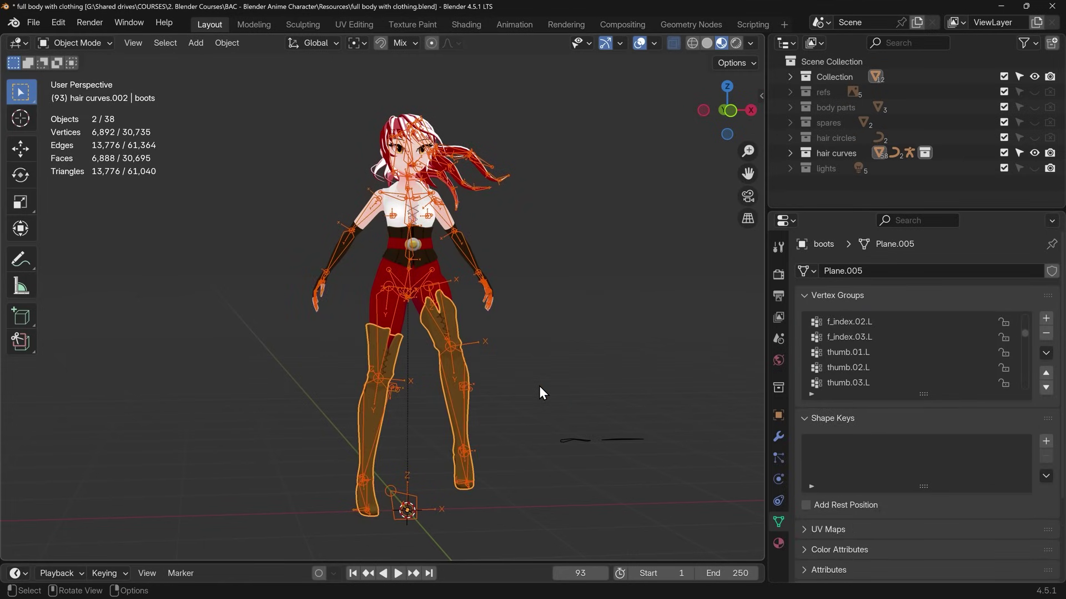
{"action": "key", "text": "ctrl+Tab"}
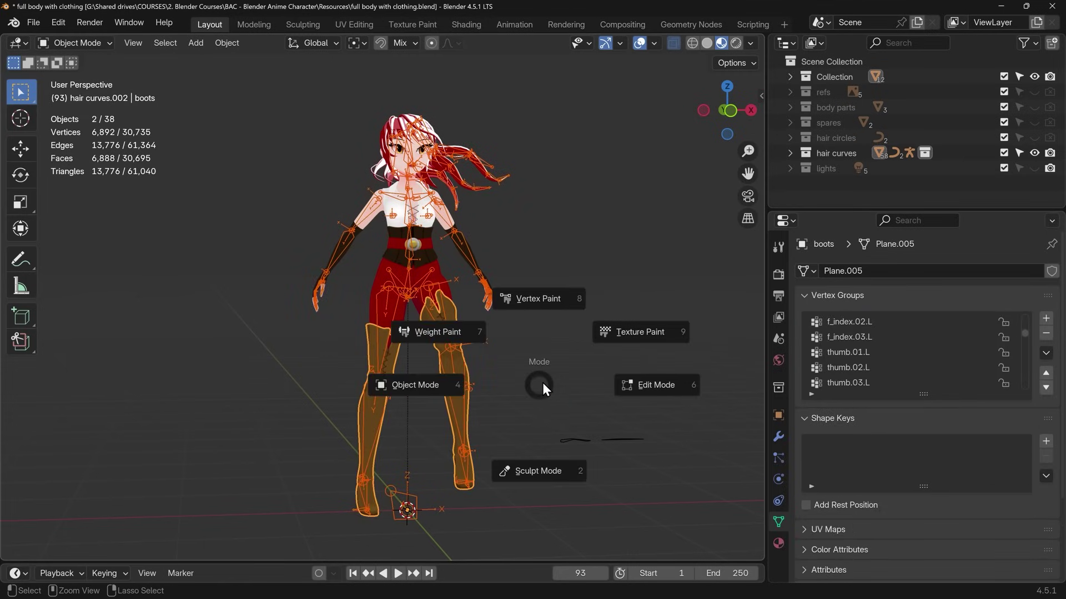
{"action": "left_click", "coordinate": [435, 334]}
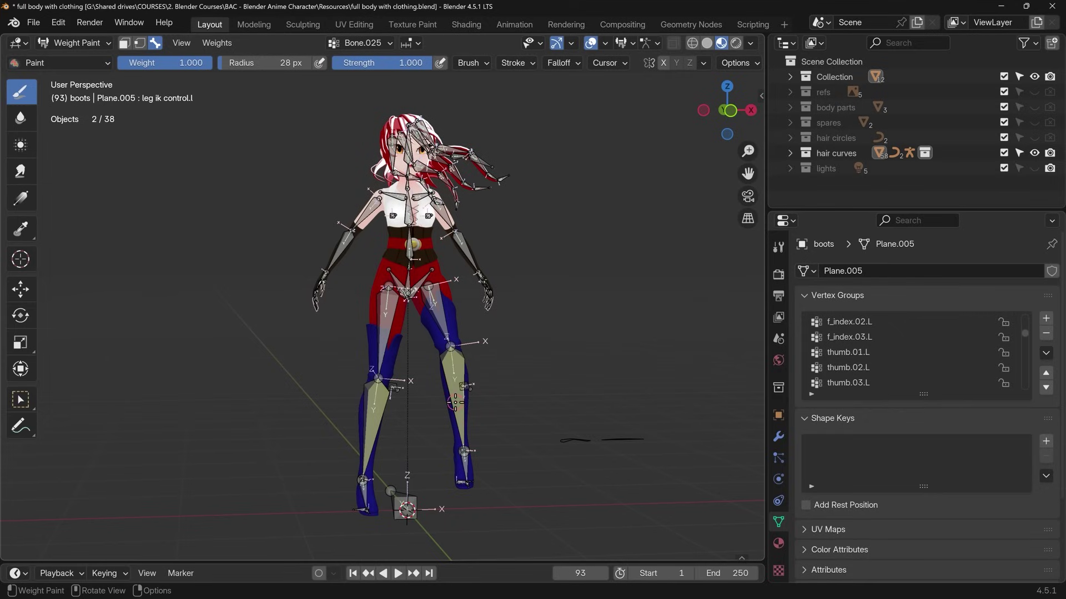
Display the boots' weights for the shin.L bone and for the thigh.L bone, viewing the leg from the side.
{"action": "left_click", "coordinate": [455, 401], "text": "ctrl"}
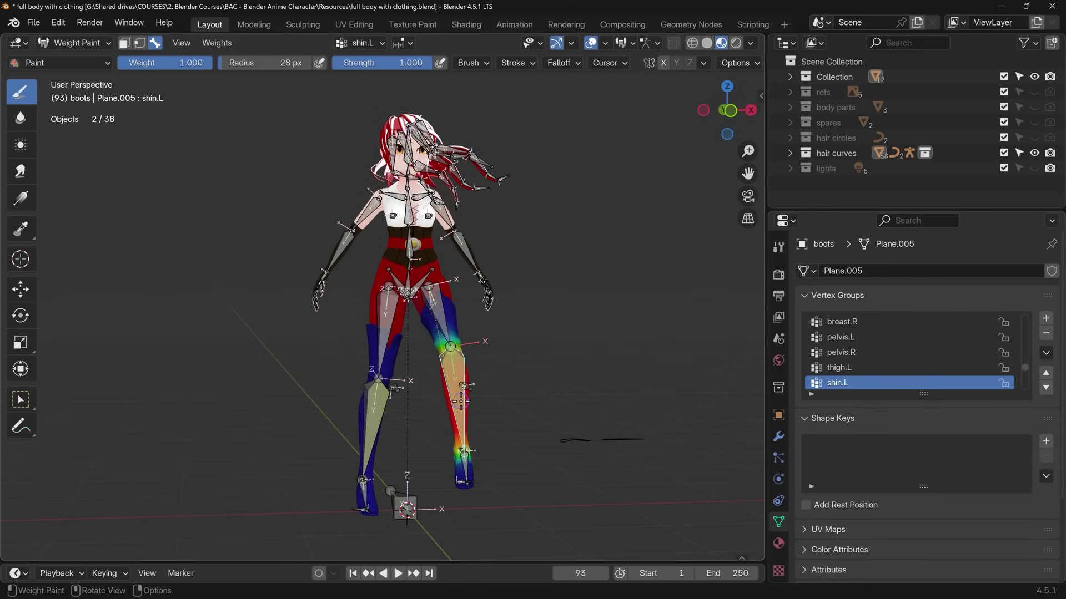
{"action": "middle_click_drag", "start_coordinate": [484, 405], "coordinate": [334, 328]}
{"action": "scroll", "coordinate": [340, 412], "scroll_direction": "up", "scroll_amount": 3}
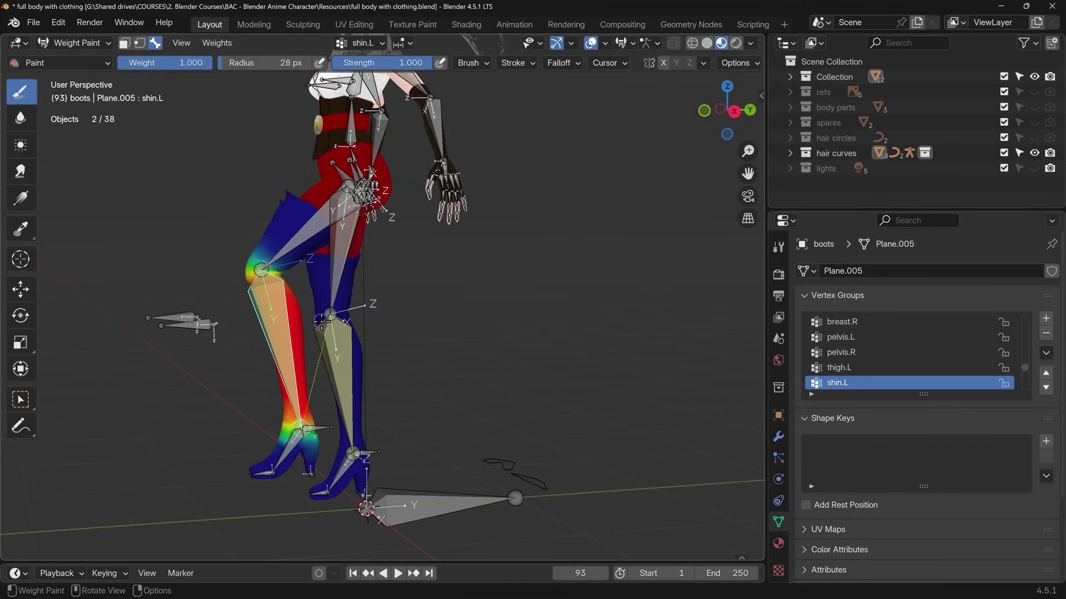
{"action": "scroll", "coordinate": [320, 321], "scroll_direction": "up", "scroll_amount": 1}
{"action": "key", "text": "ctrl"}
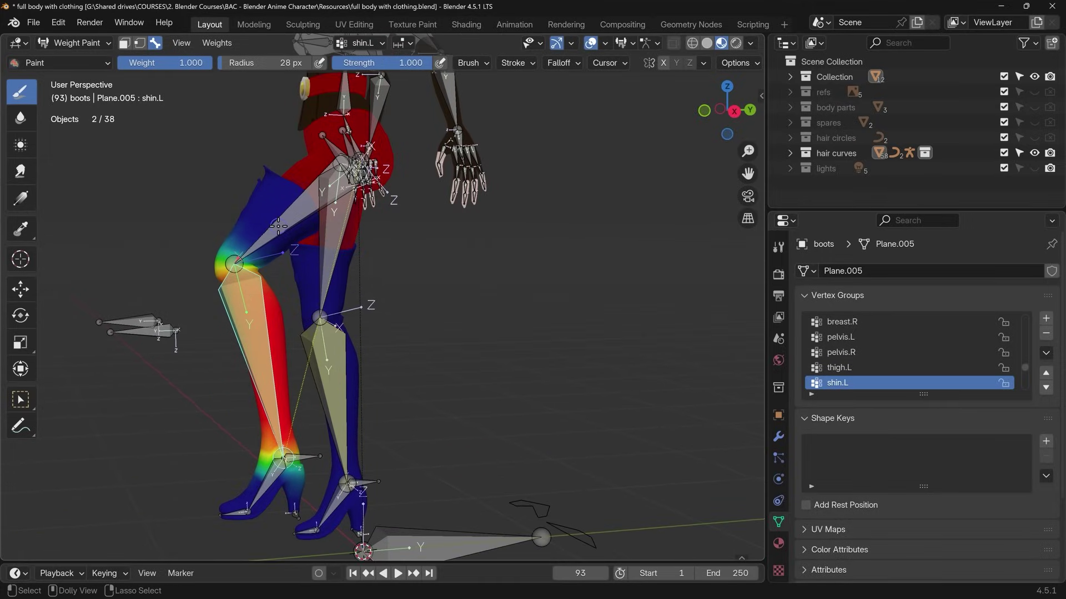
{"action": "left_click", "coordinate": [279, 225], "text": "ctrl"}
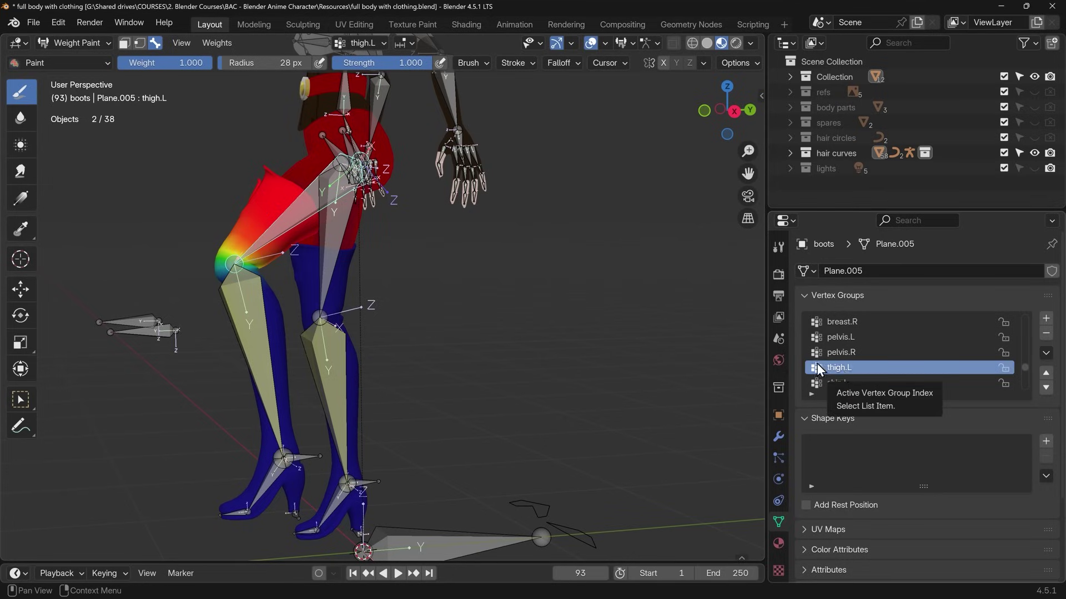
Examine the boots' Armature modifier settings, collapsing the Mirror, Subdivision and Solidify modifiers above it.
{"action": "middle_click_drag", "start_coordinate": [544, 266], "coordinate": [444, 266]}
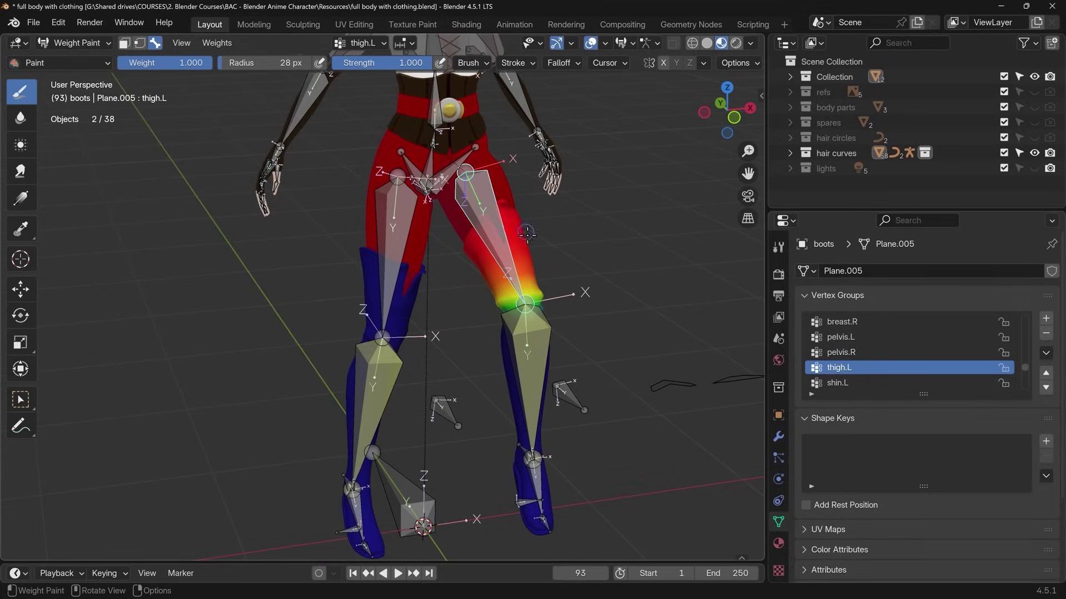
{"action": "left_click", "coordinate": [777, 438]}
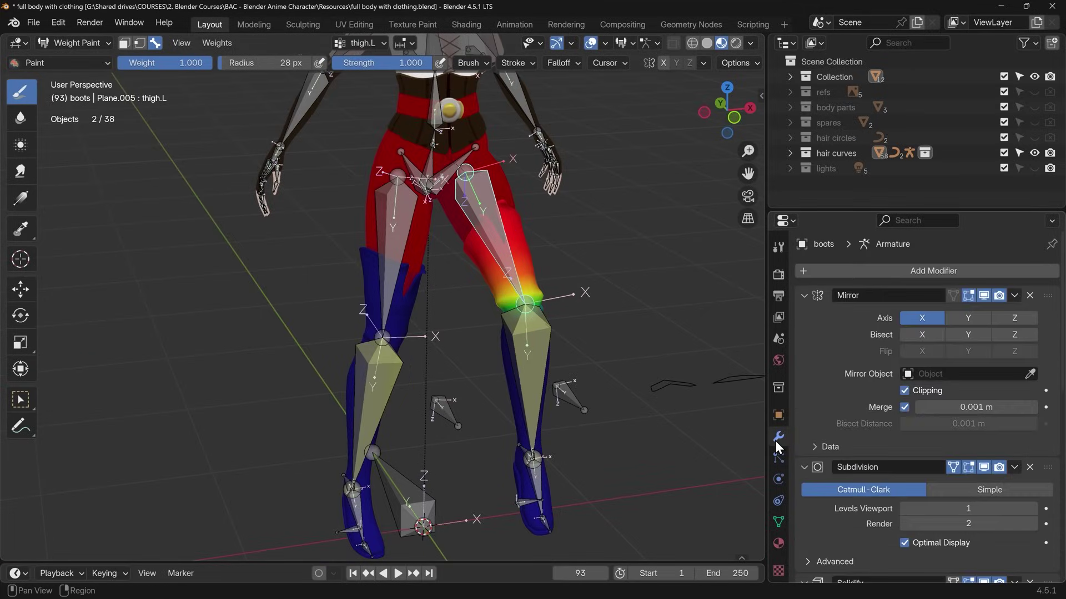
{"action": "left_click", "coordinate": [803, 296]}
{"action": "left_click", "coordinate": [804, 316]}
{"action": "left_click", "coordinate": [804, 336]}
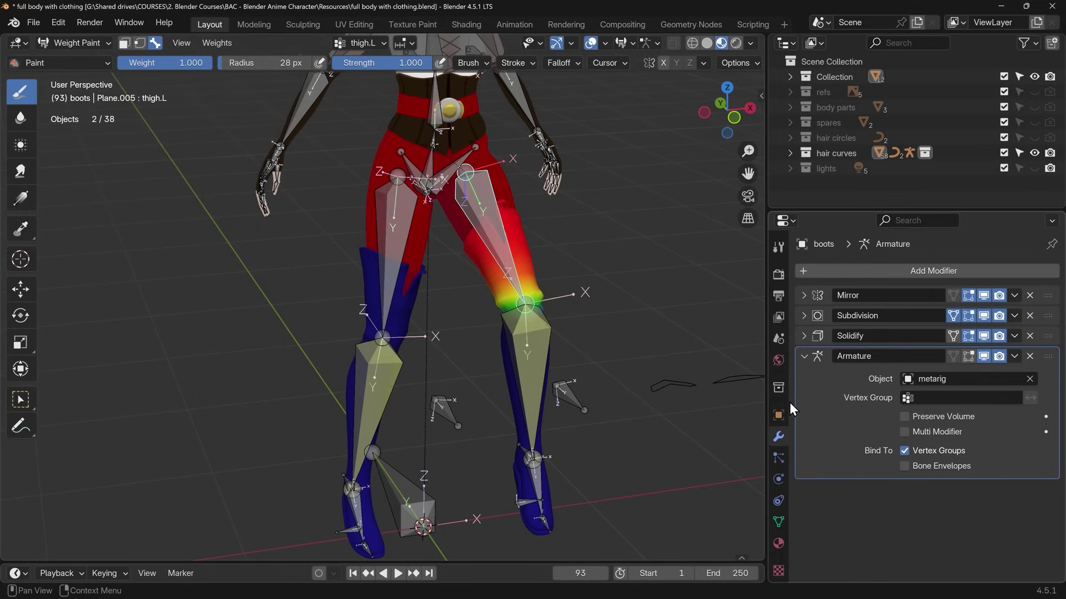
Return to the boots' vertex groups and display the weights of the shin.L, foot.L and toe.L bones in turn.
{"action": "left_click", "coordinate": [778, 522]}
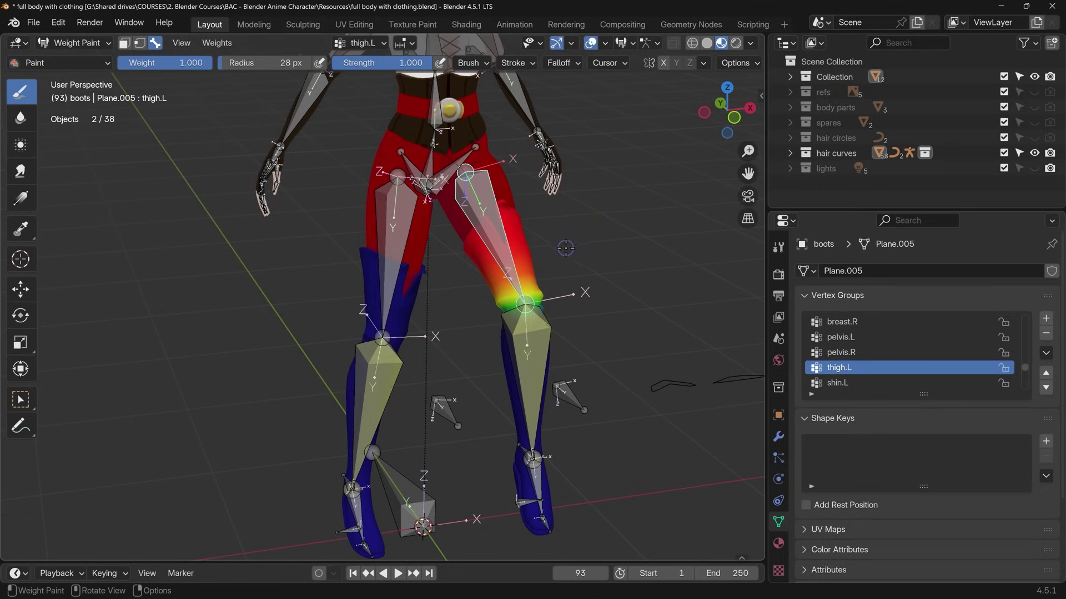
{"action": "left_click", "coordinate": [537, 364], "text": "ctrl"}
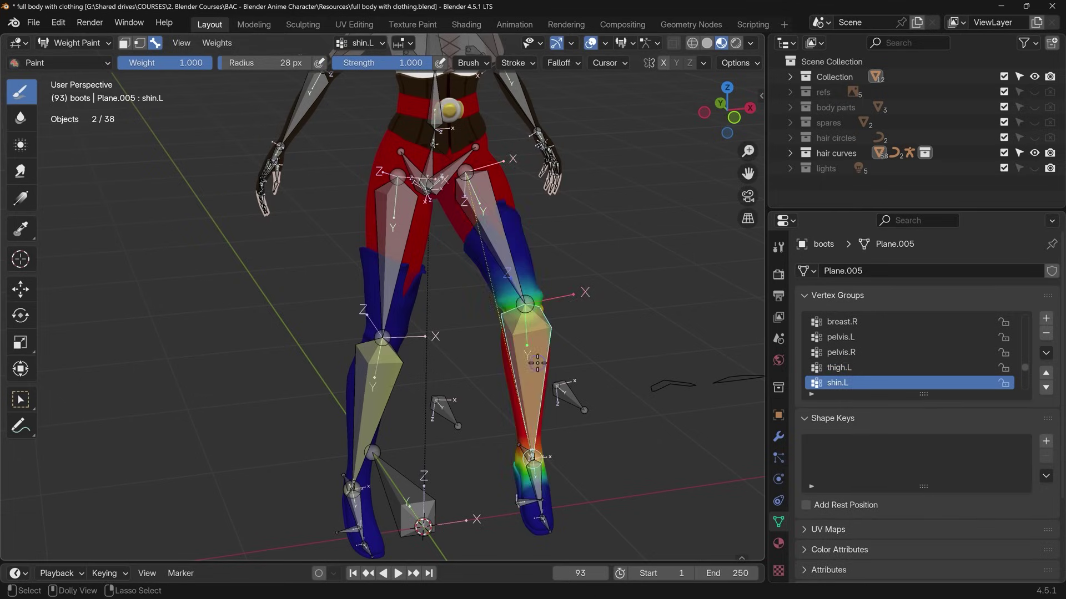
{"action": "middle_click_drag", "start_coordinate": [537, 364], "coordinate": [279, 385]}
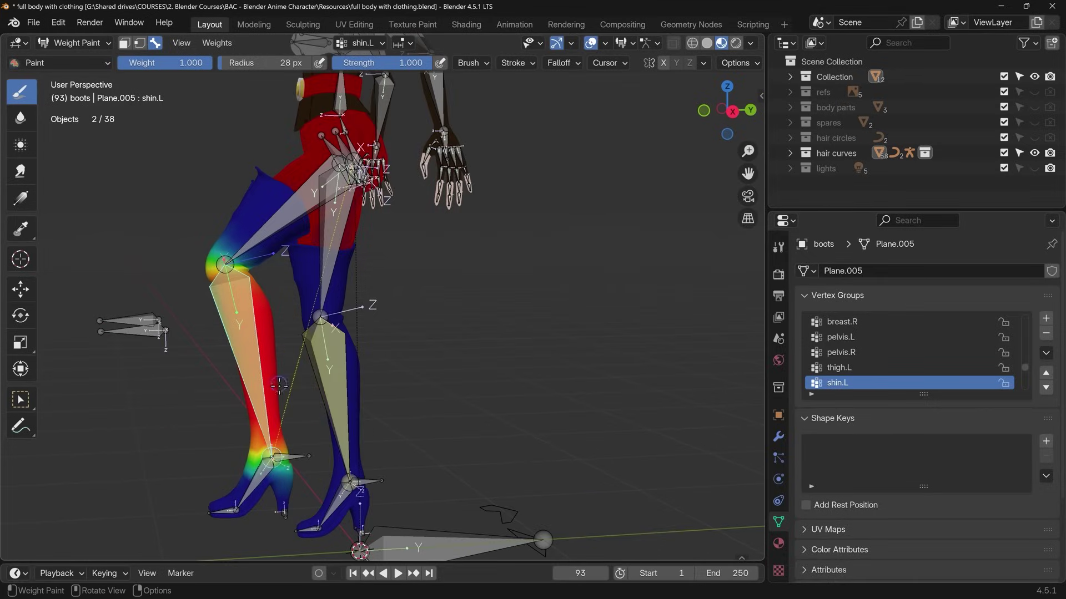
{"action": "left_click", "coordinate": [261, 486], "text": "ctrl"}
{"action": "left_click", "coordinate": [229, 508], "text": "ctrl"}
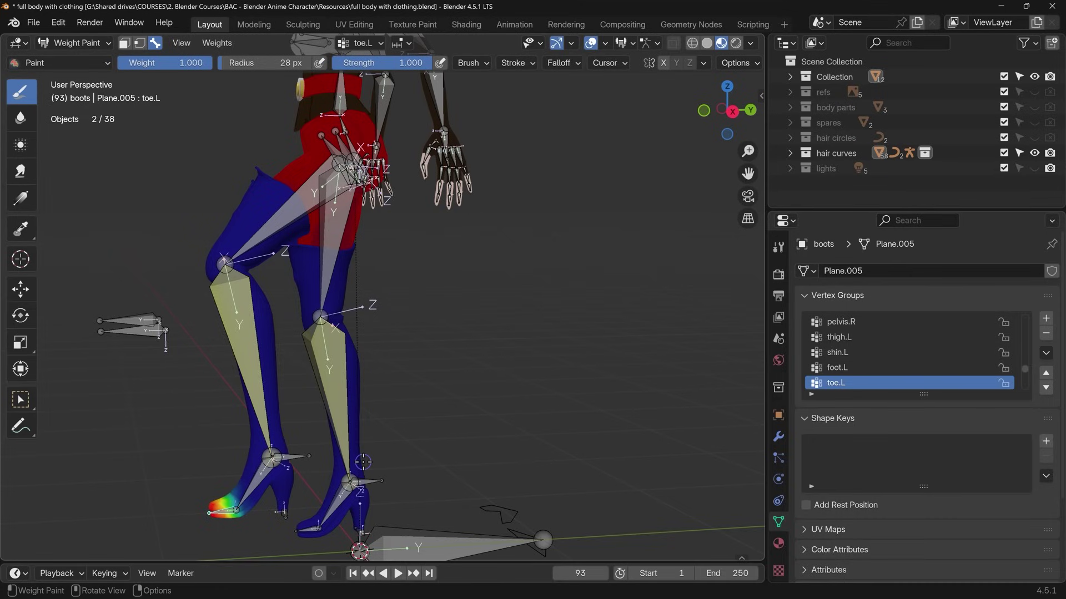
{"action": "middle_click_drag", "start_coordinate": [315, 413], "coordinate": [538, 375]}
{"action": "scroll", "coordinate": [538, 375], "scroll_direction": "down", "scroll_amount": 2}
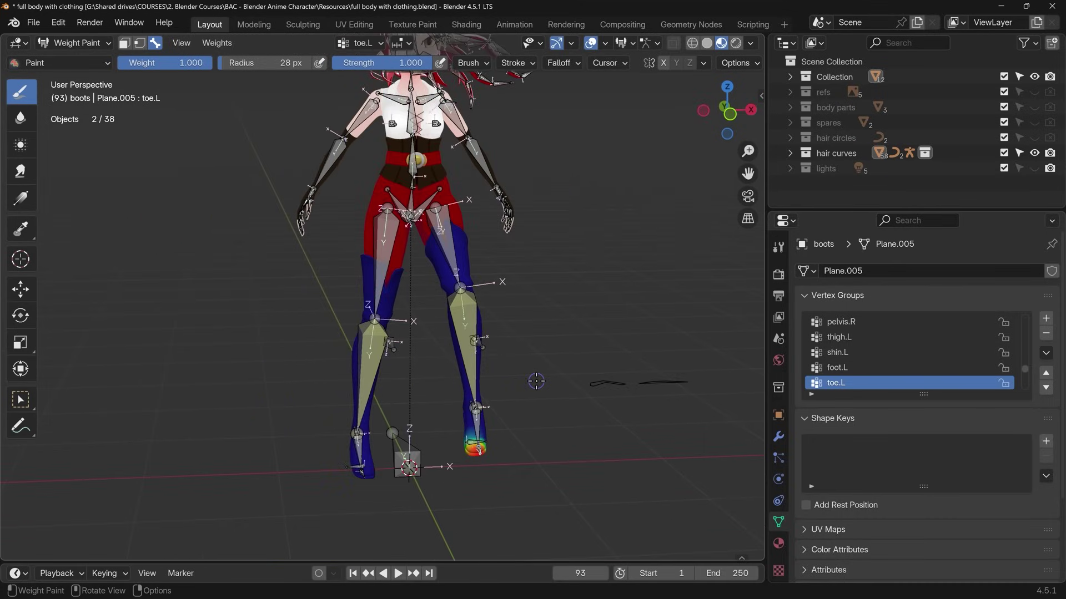